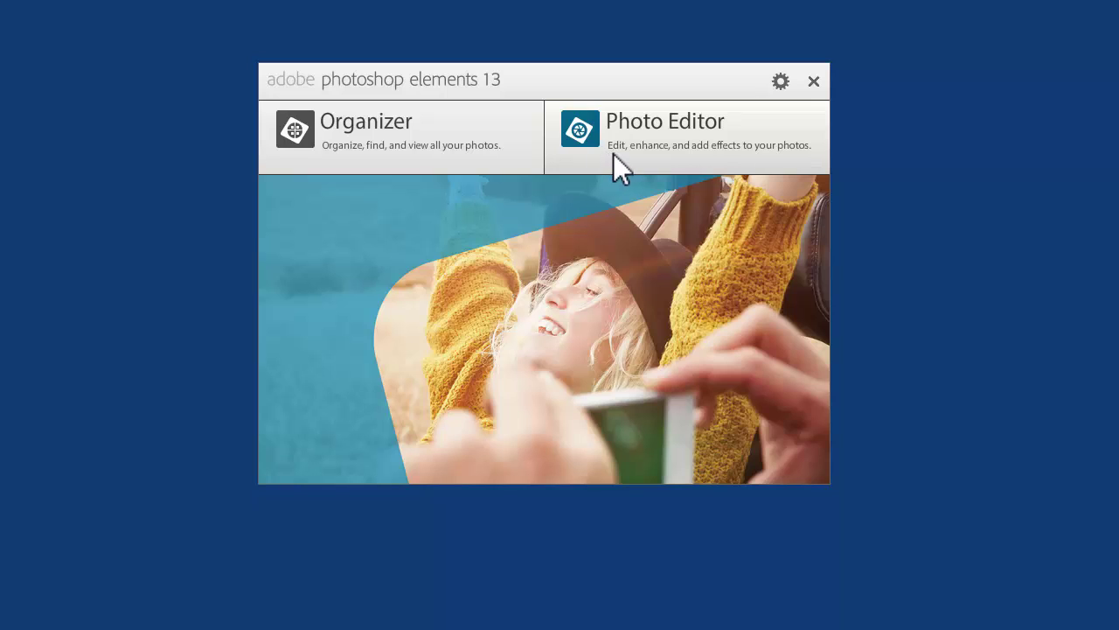
# Start the Photo Editor from the welcome screen so it opens in Expert mode.
pyautogui.click(614, 154)
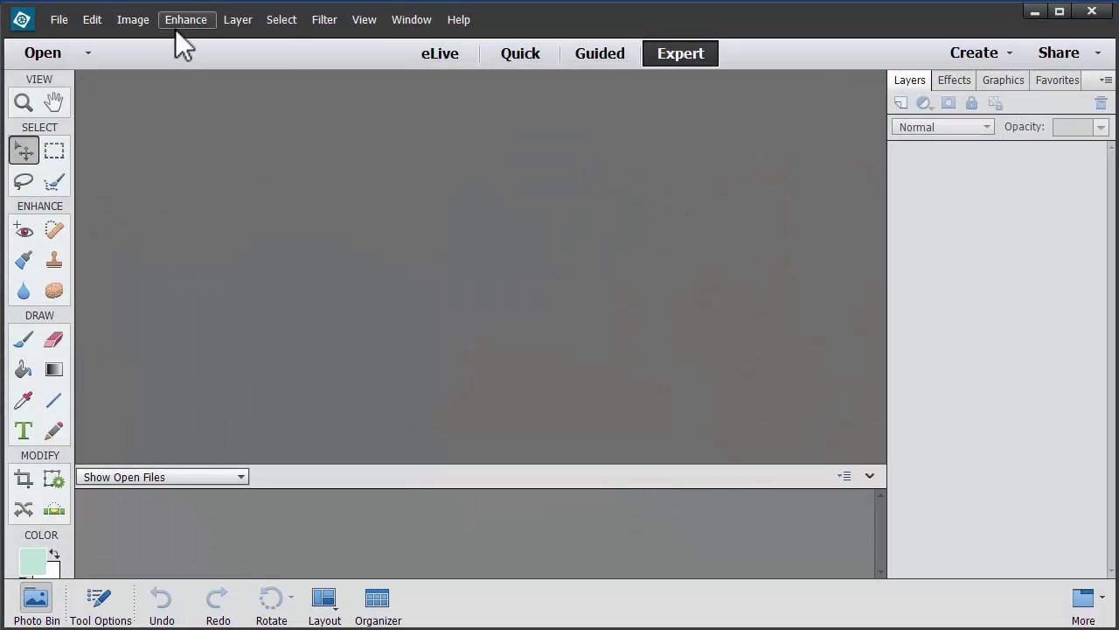
pyautogui.click(454, 53)
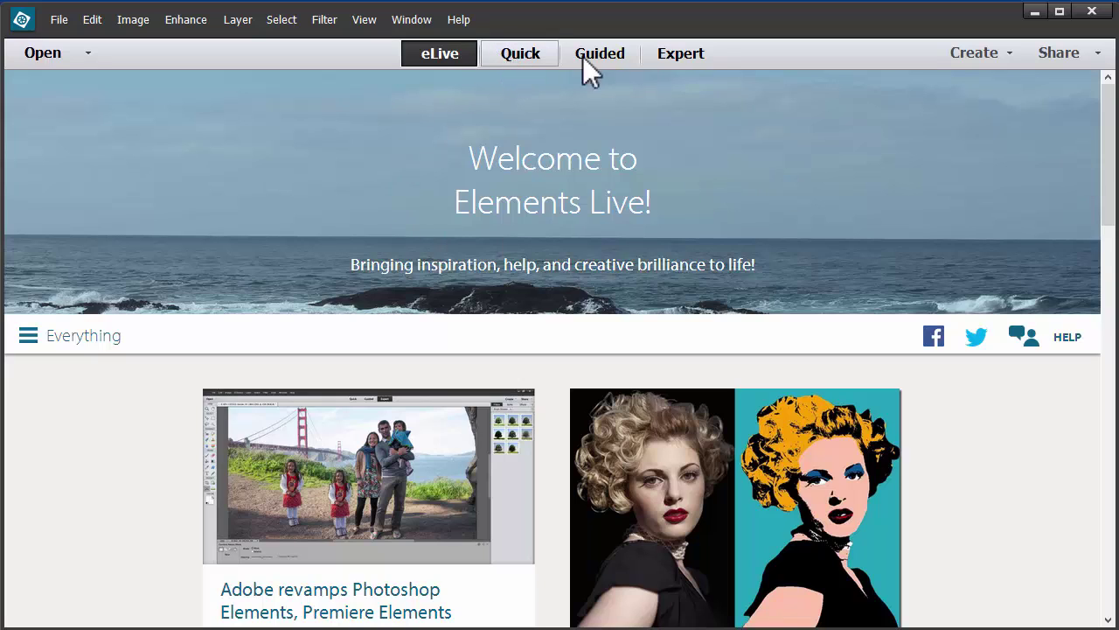
pyautogui.click(685, 57)
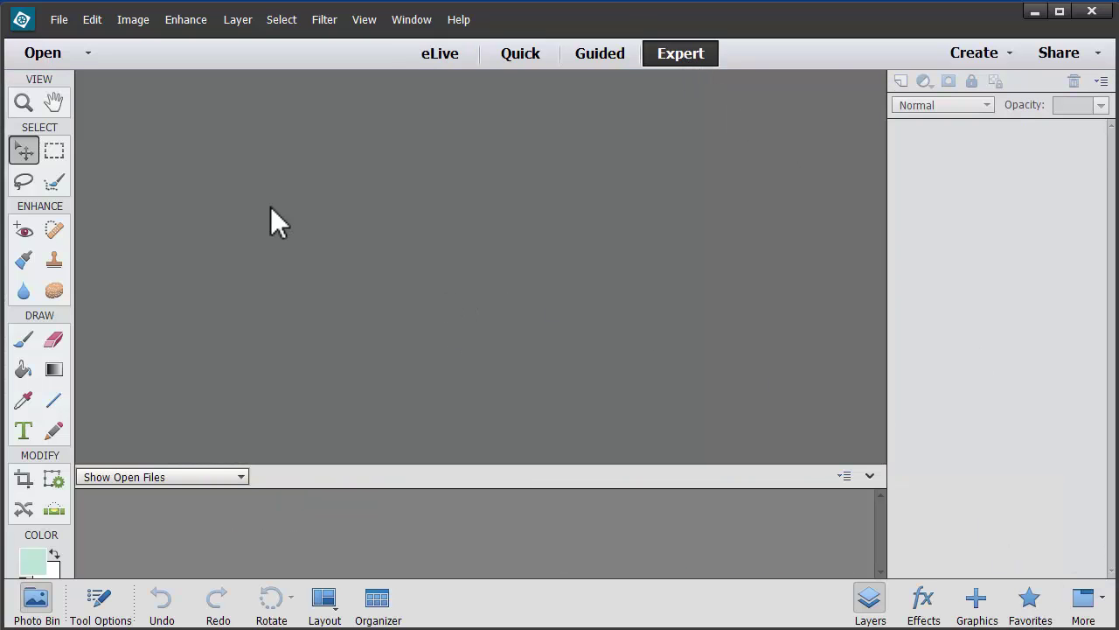
# Create a new blank file using the Scrapbooking preset at 12 in x 12 in.
pyautogui.click(60, 21)
pyautogui.moveTo(70, 40)
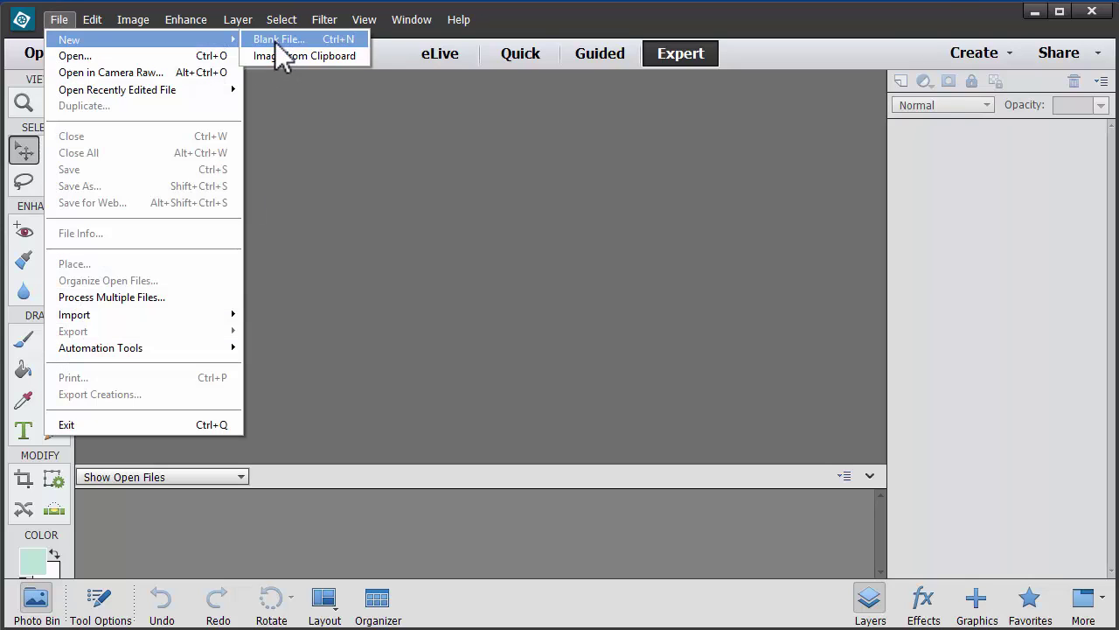
pyautogui.click(276, 56)
pyautogui.moveTo(674, 30); pyautogui.dragTo(483, 154)
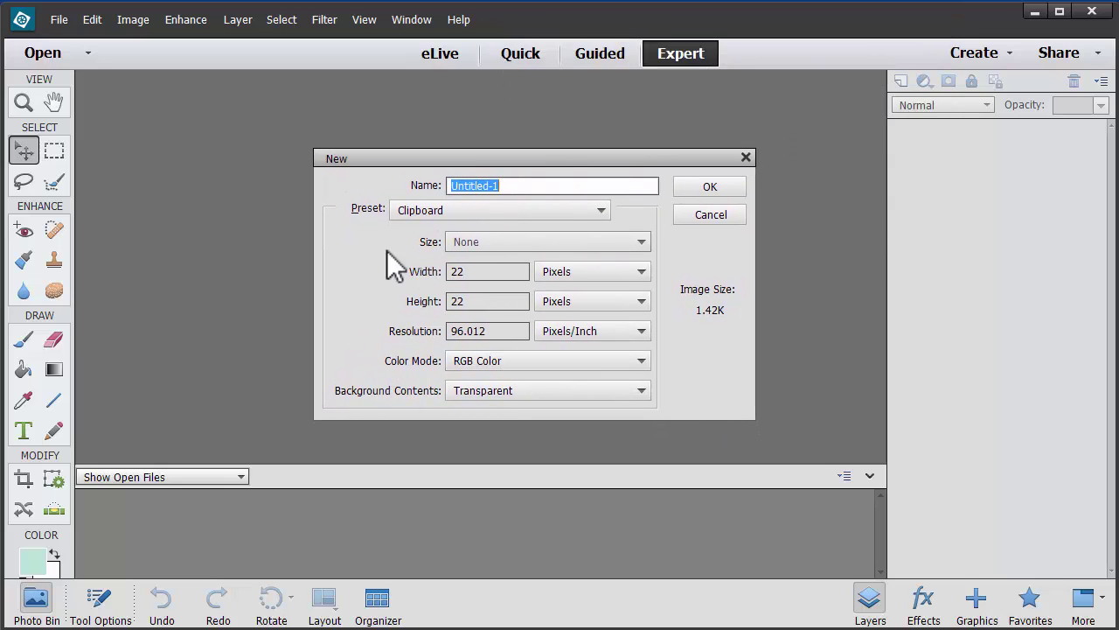
pyautogui.click(420, 223)
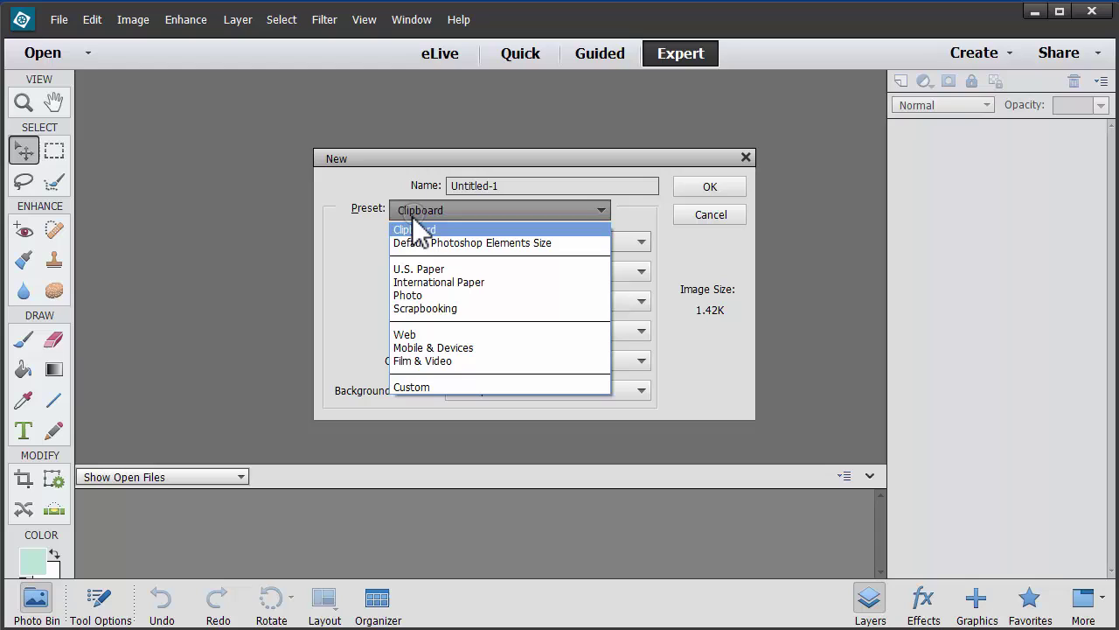
pyautogui.click(495, 309)
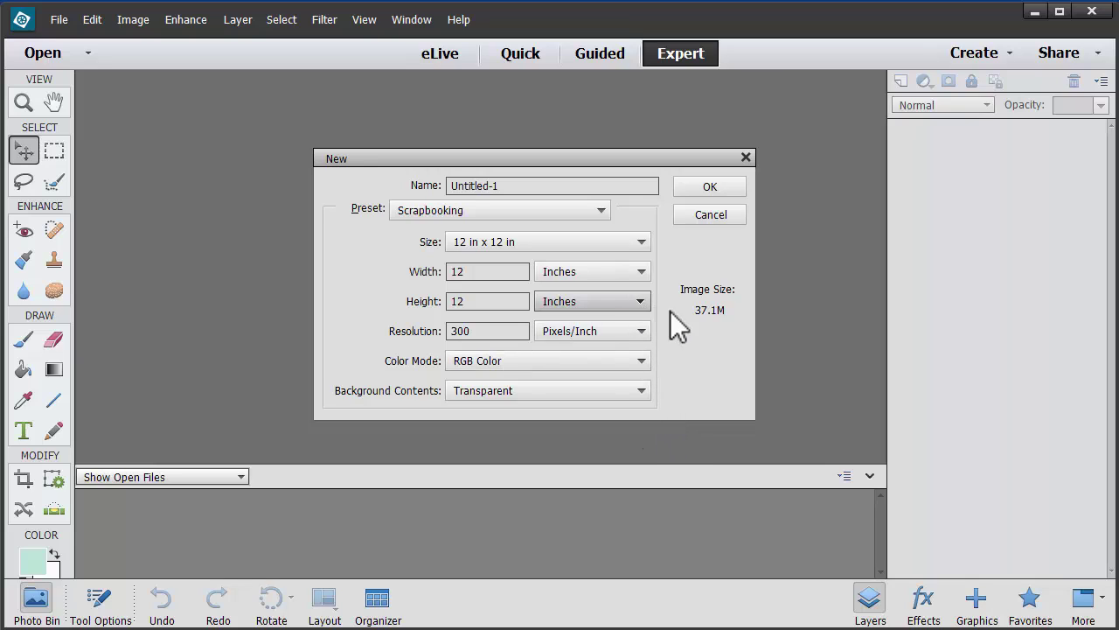
pyautogui.click(574, 243)
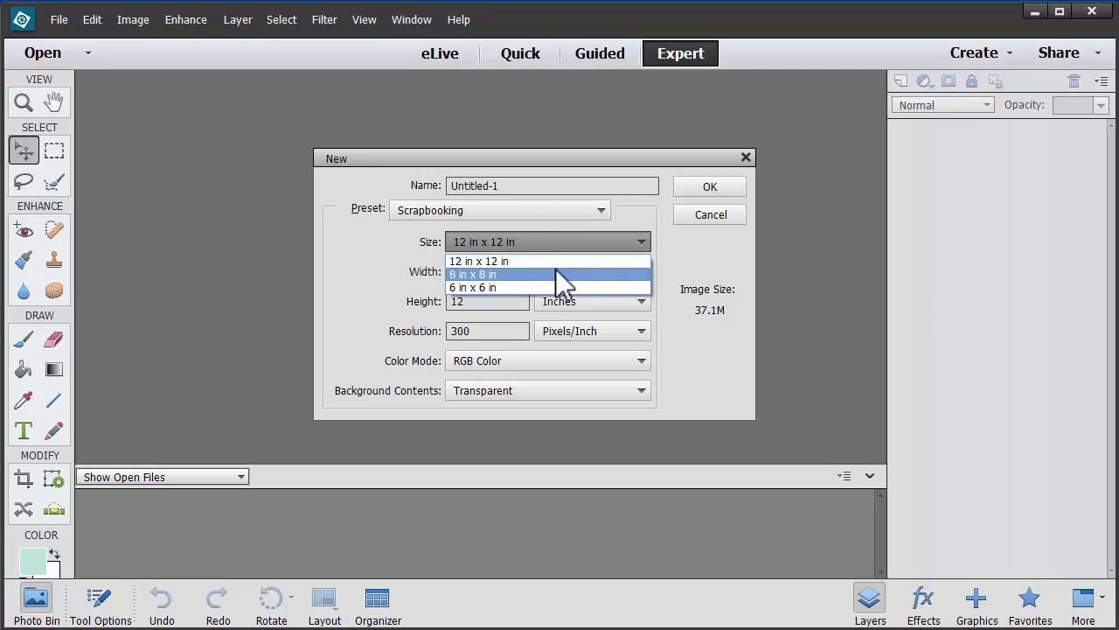
pyautogui.click(560, 275)
pyautogui.click(562, 247)
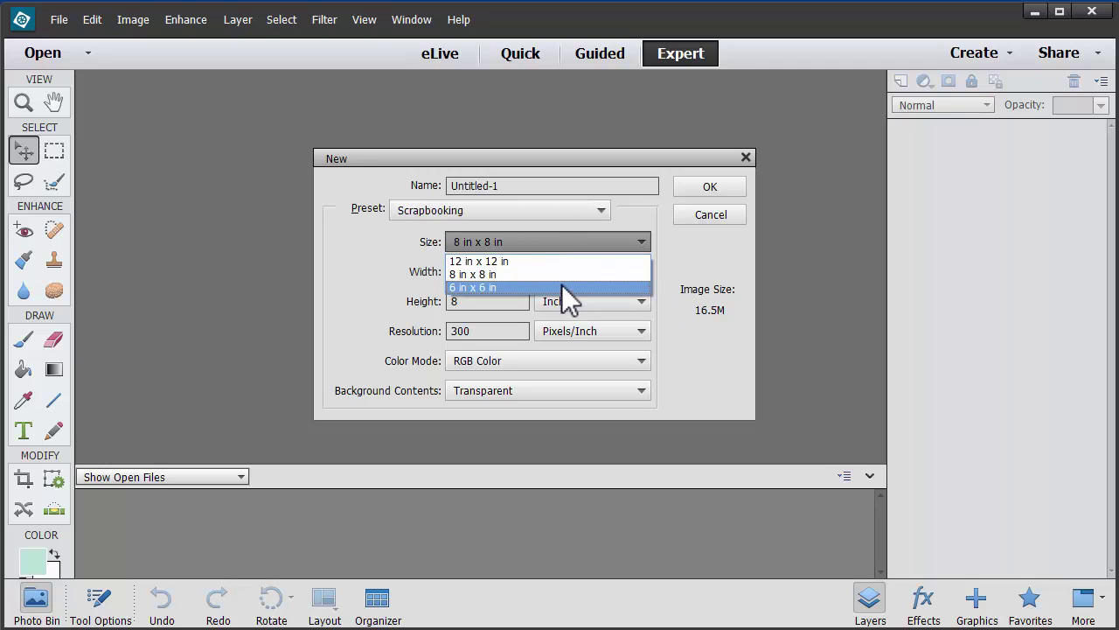
pyautogui.click(569, 287)
pyautogui.click(571, 246)
pyautogui.click(569, 259)
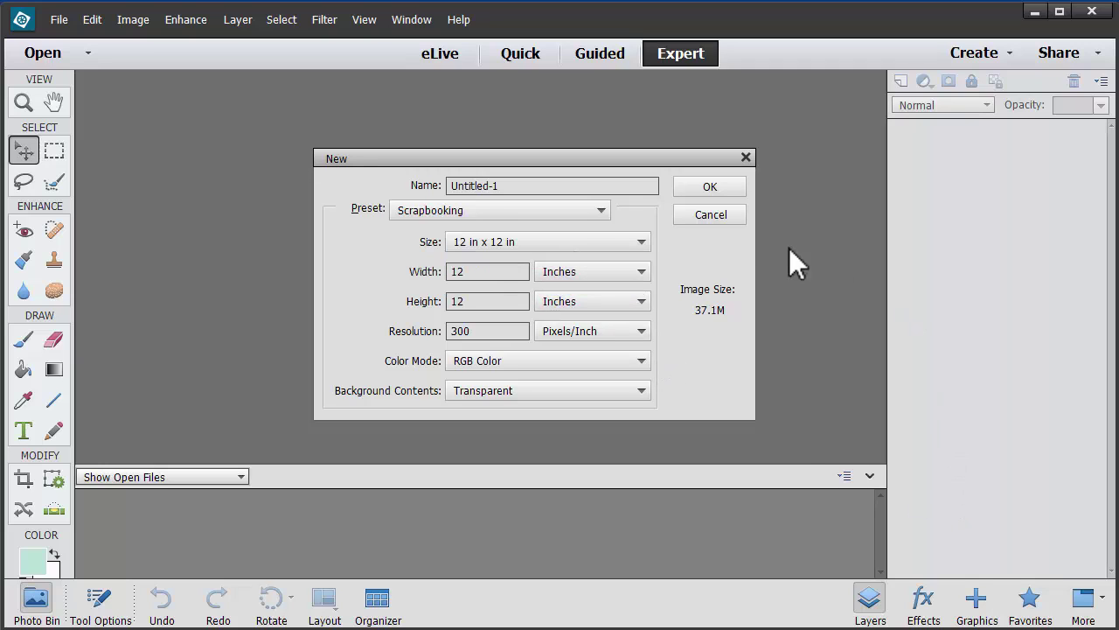
pyautogui.click(709, 189)
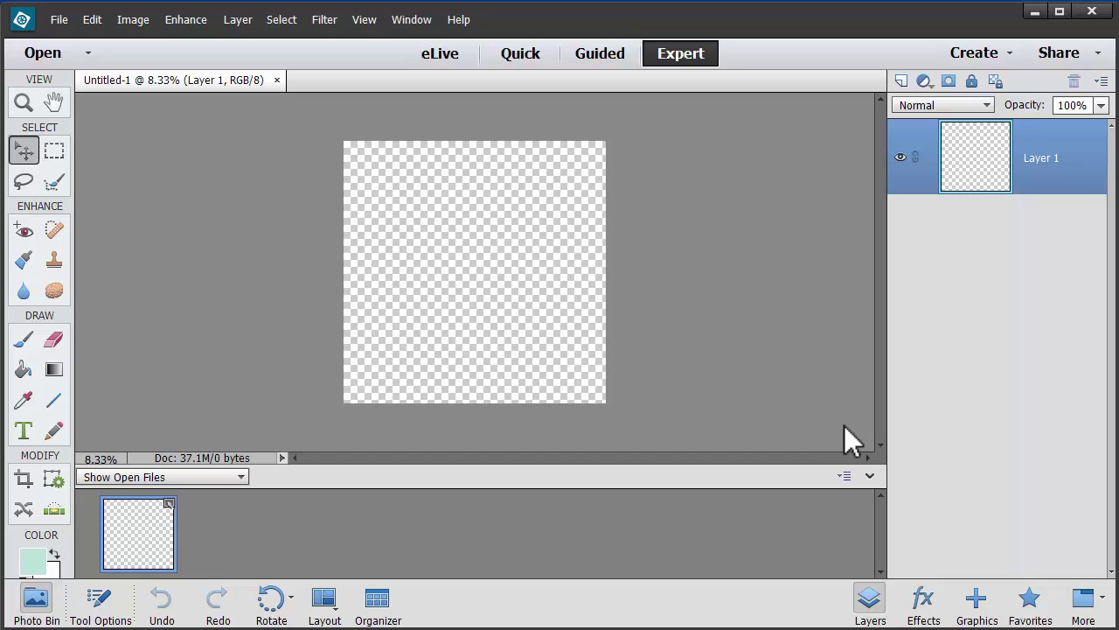
# Fill the blank page with pale mint using the Paint Bucket, then zoom in.
pyautogui.click(24, 370)
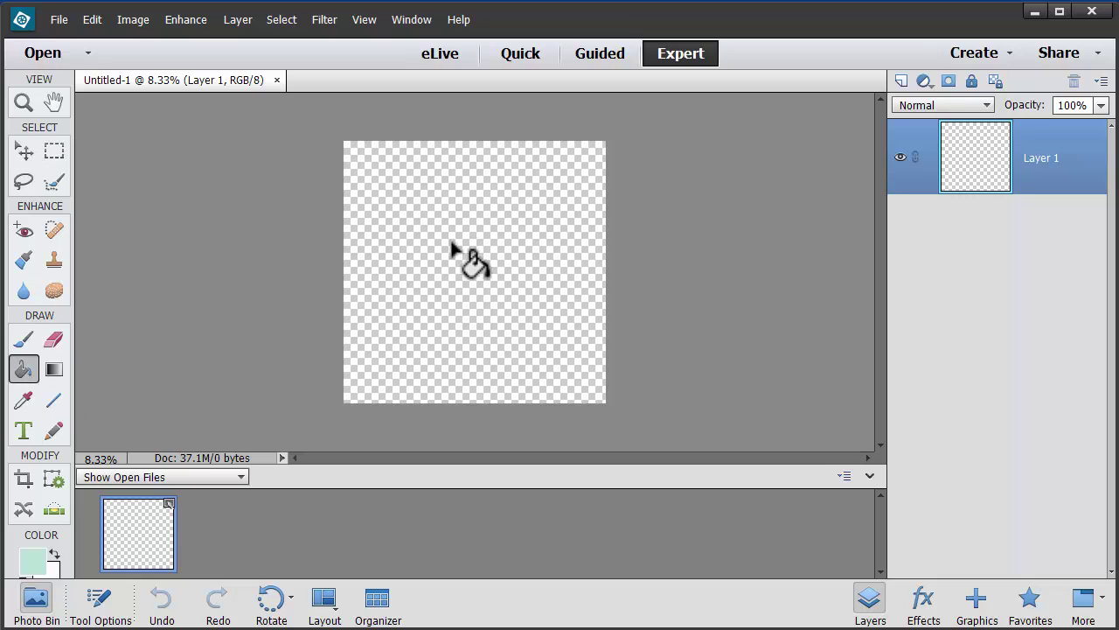
pyautogui.click(461, 267)
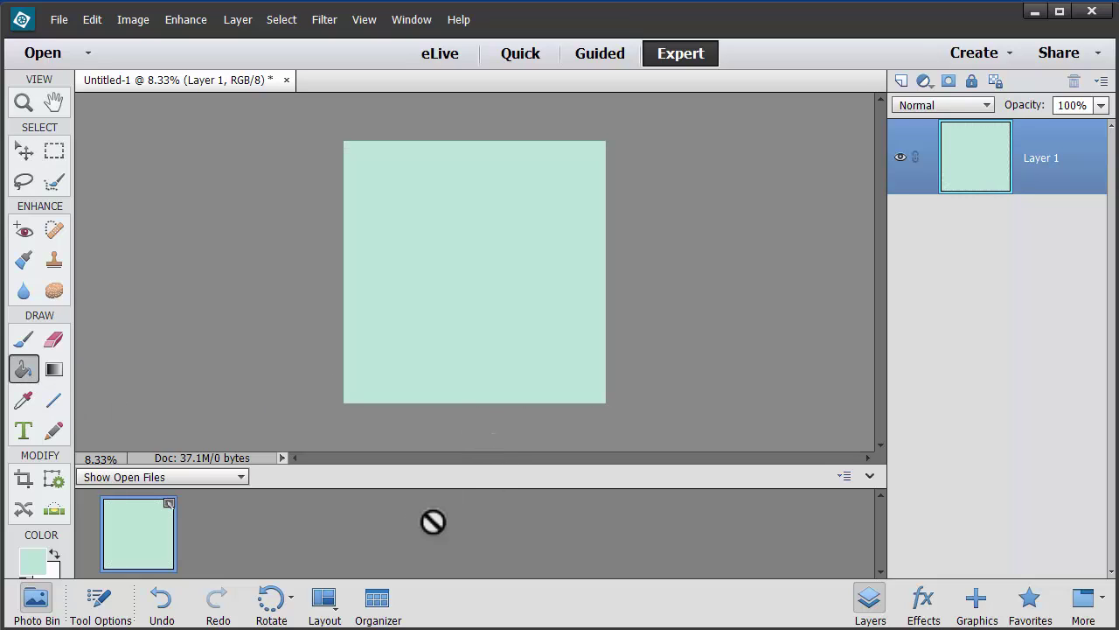
pyautogui.hotkey('ctrl', '=')
pyautogui.hotkey('ctrl', '=')
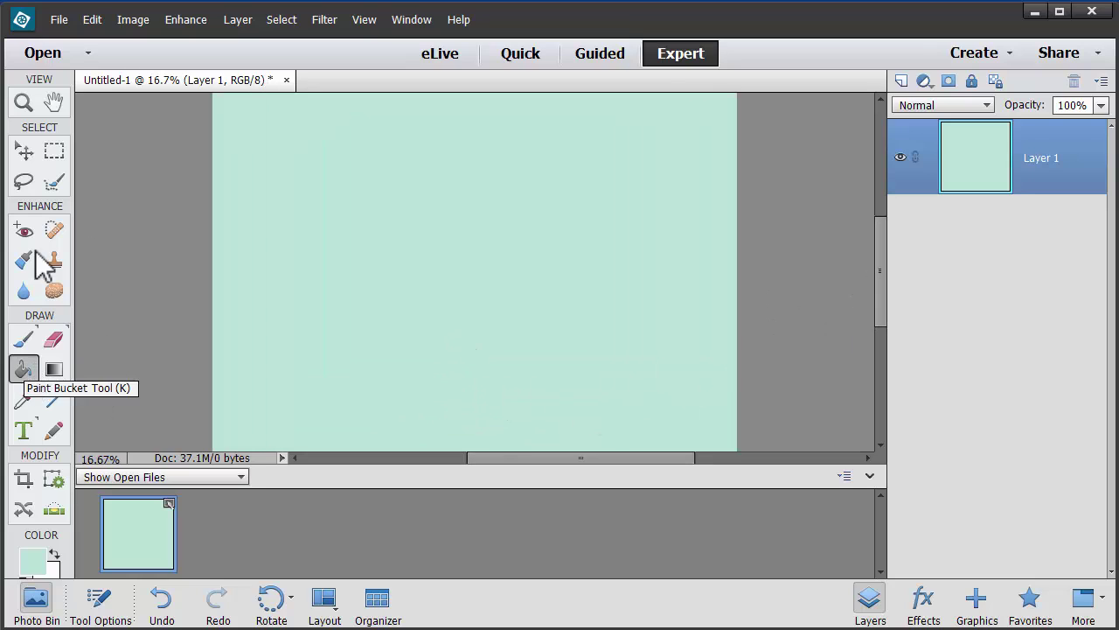
pyautogui.click(23, 150)
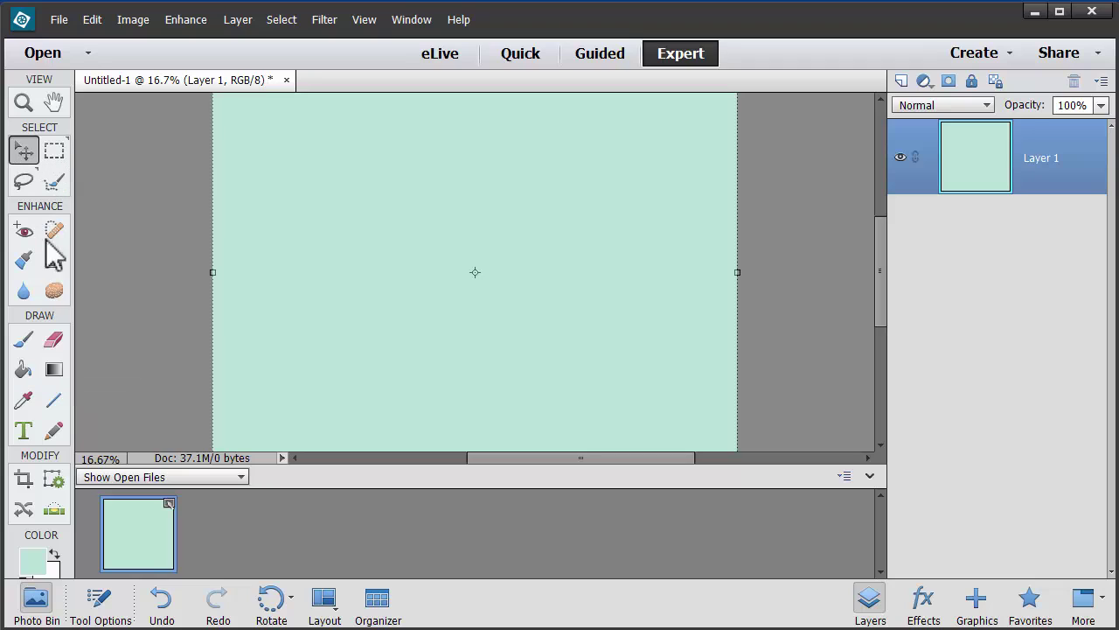
# Type the title 'Photoshop Elements 13' near the page's upper left.
pyautogui.click(23, 430)
pyautogui.click(300, 190)
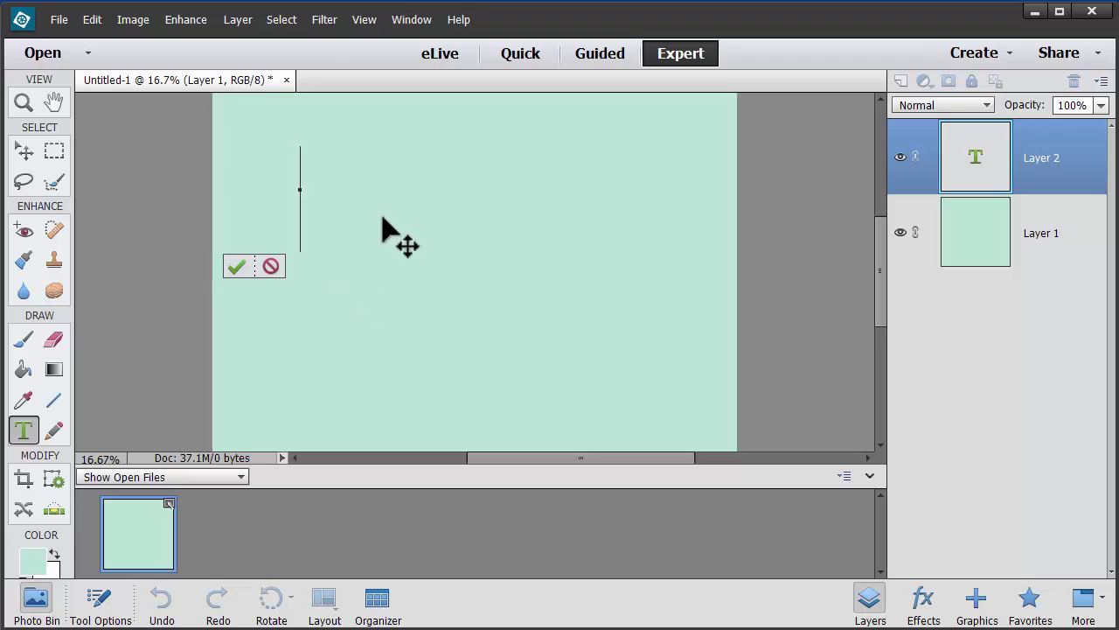
pyautogui.write('Pgh')
pyautogui.press('BackSpace')
pyautogui.press('BackSpace')
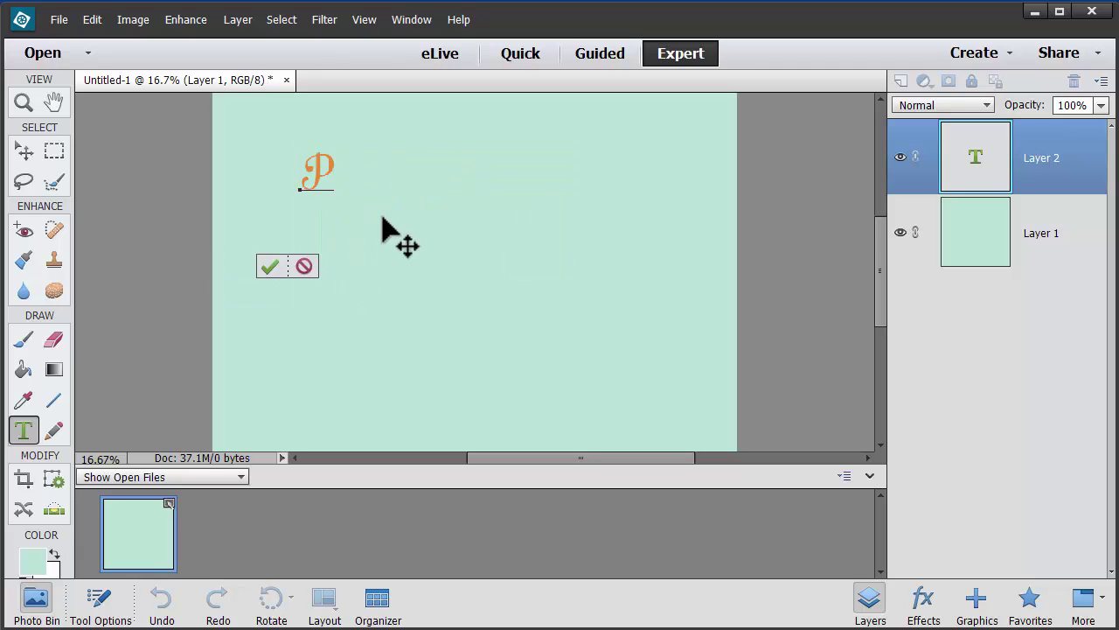
pyautogui.write('hotoshop Eleme')
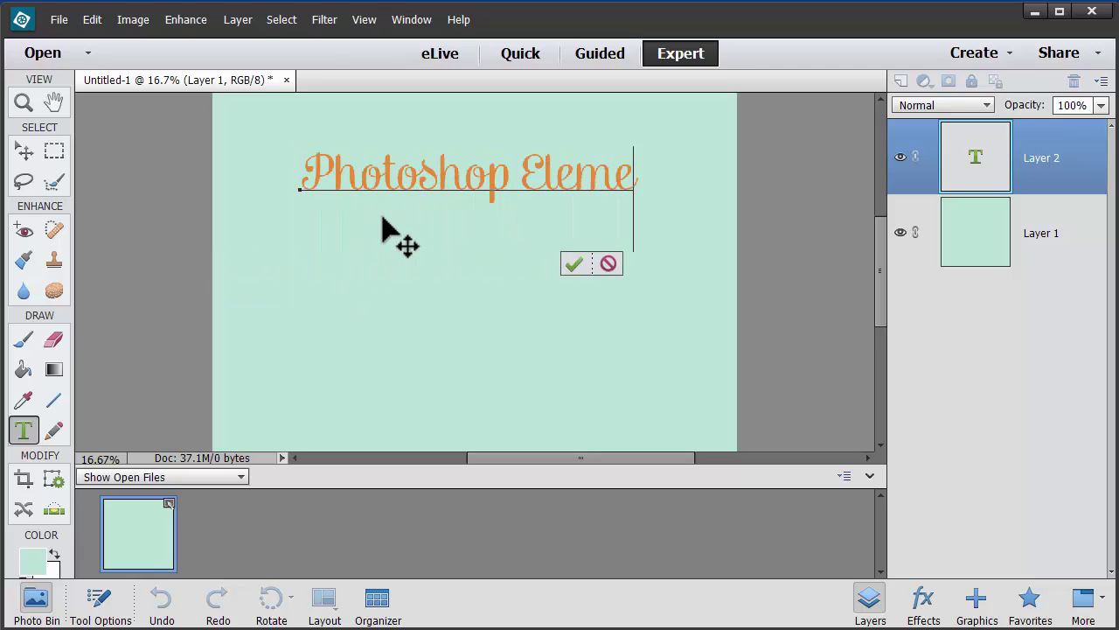
pyautogui.write('nts 13')
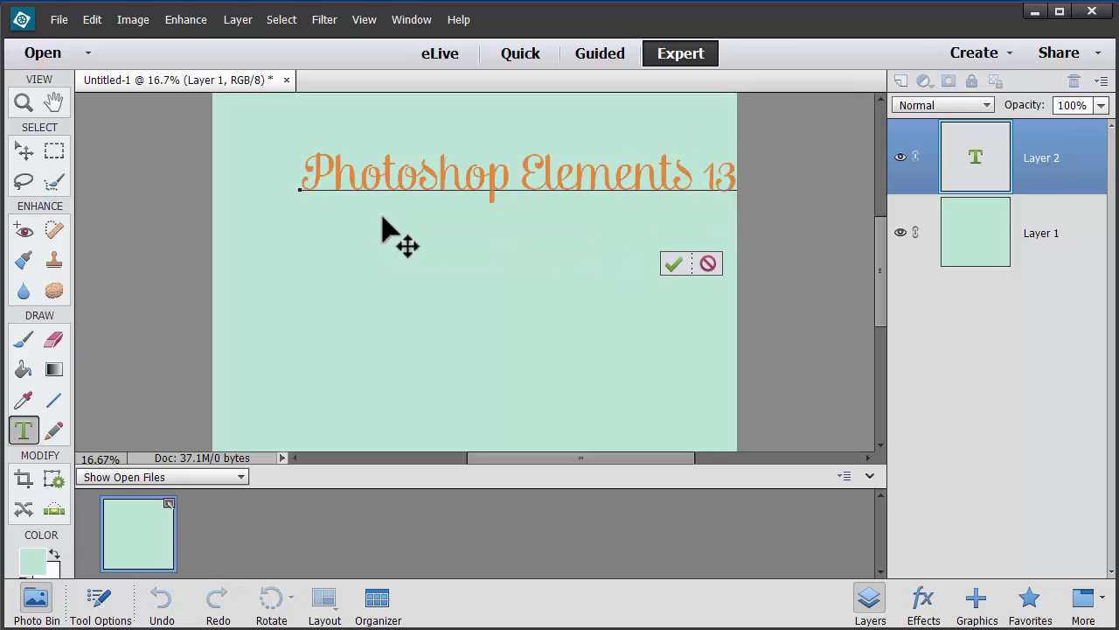
# Resize the title text, trying 72 pt and 102 pt before scrubbing it smaller.
pyautogui.hotkey('ctrl', 'a')
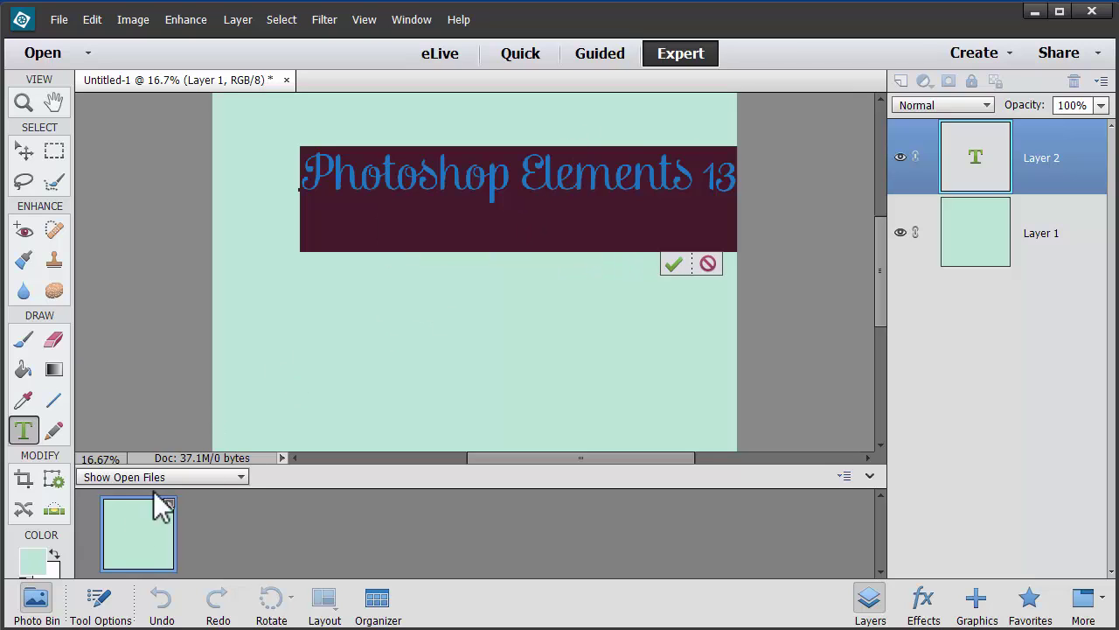
pyautogui.click(99, 602)
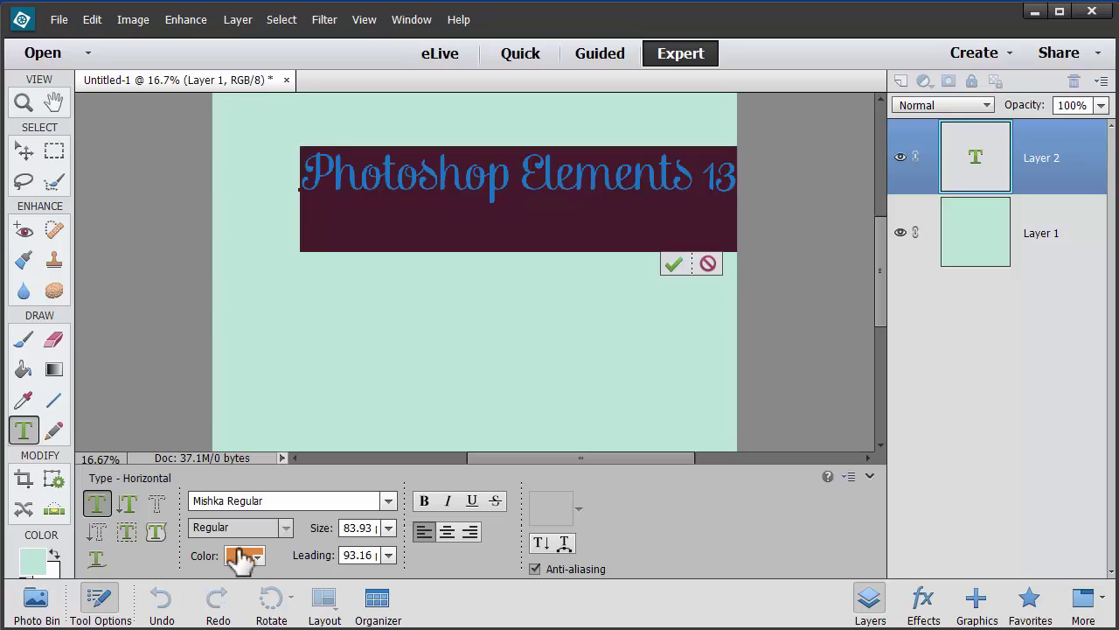
pyautogui.click(390, 530)
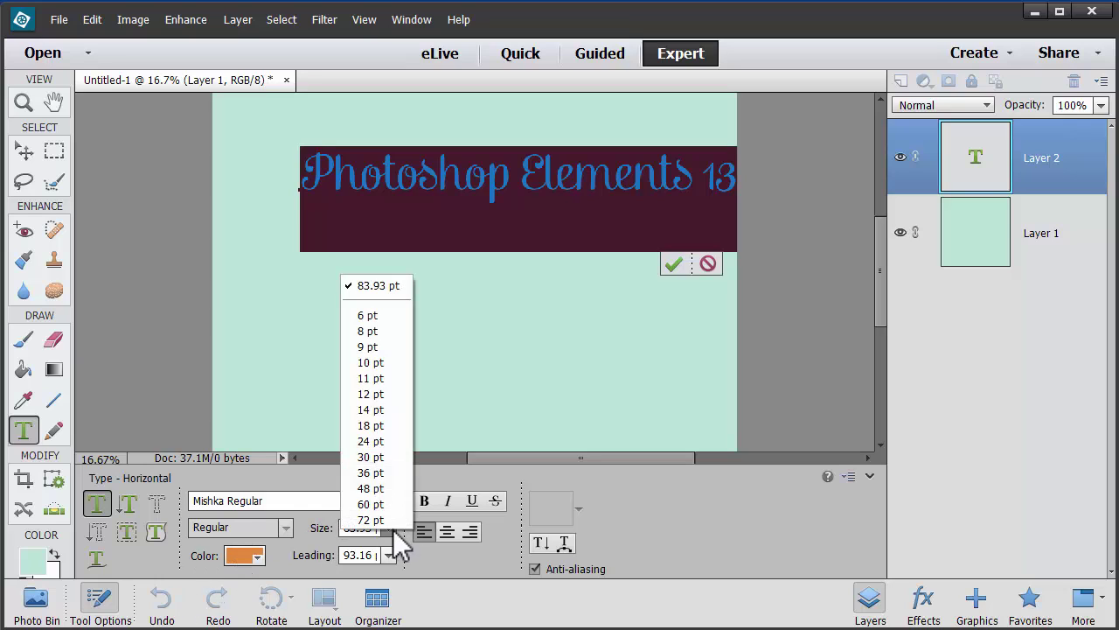
pyautogui.click(315, 547)
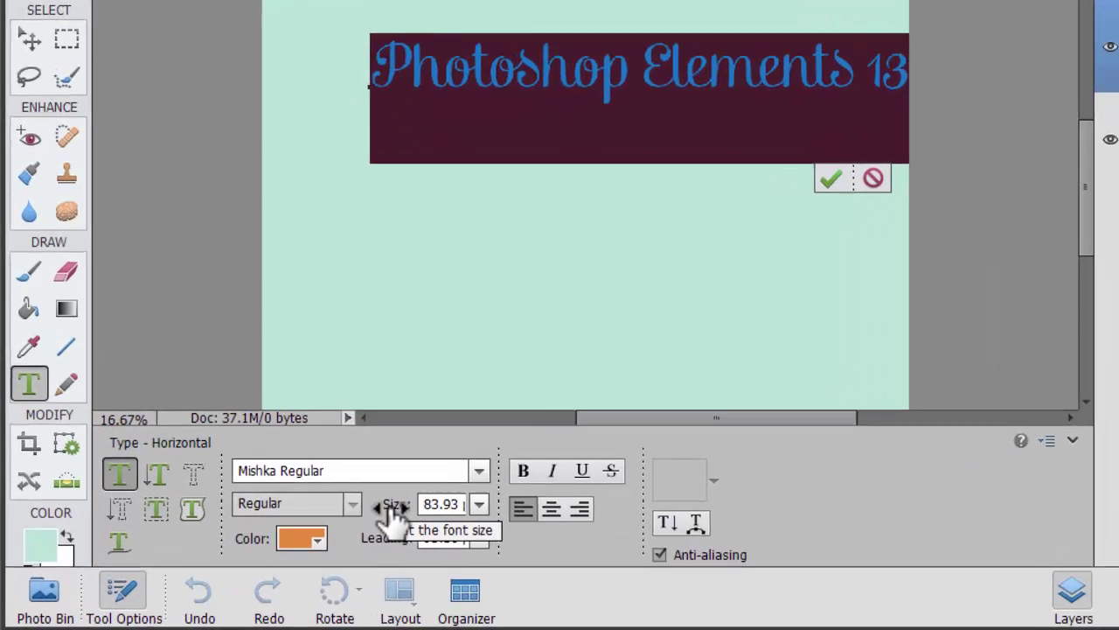
pyautogui.click(394, 506)
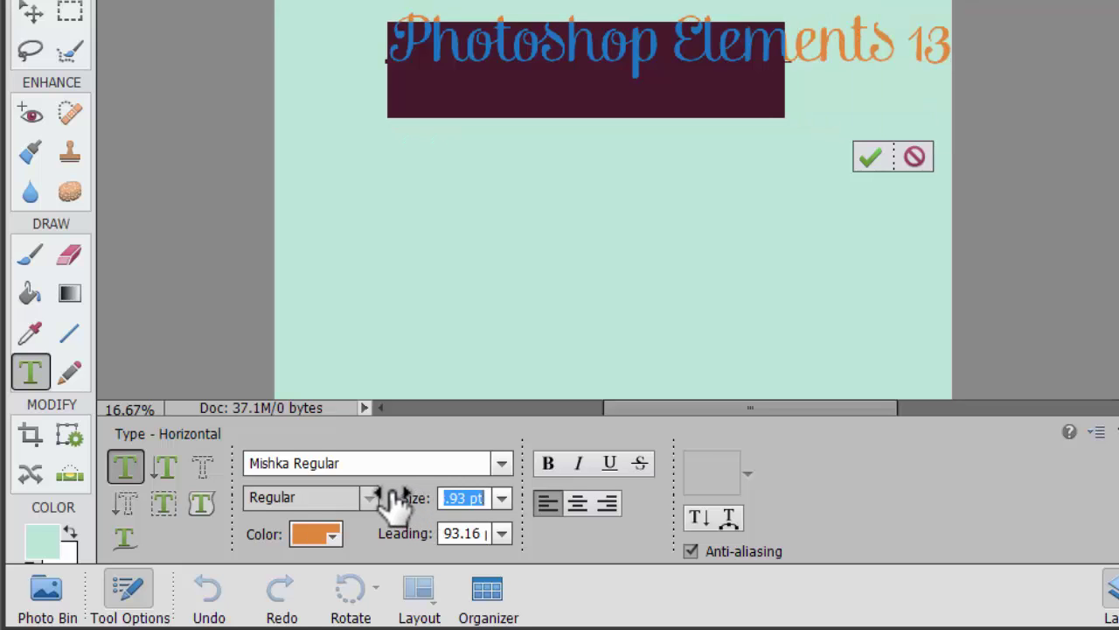
pyautogui.moveTo(398, 502); pyautogui.dragTo(426, 511)
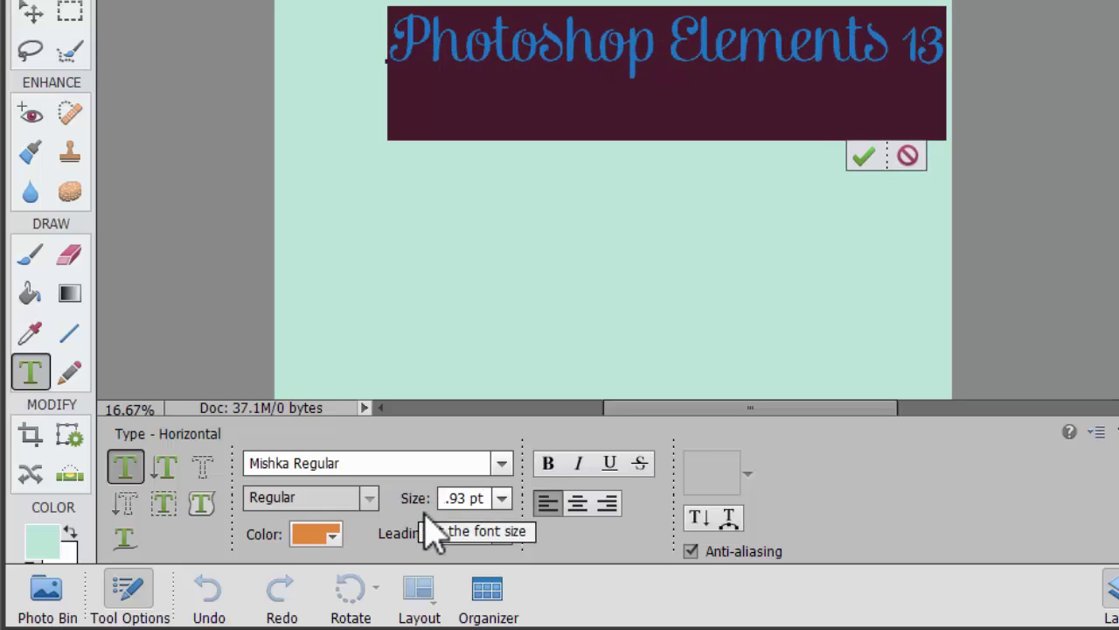
pyautogui.click(502, 498)
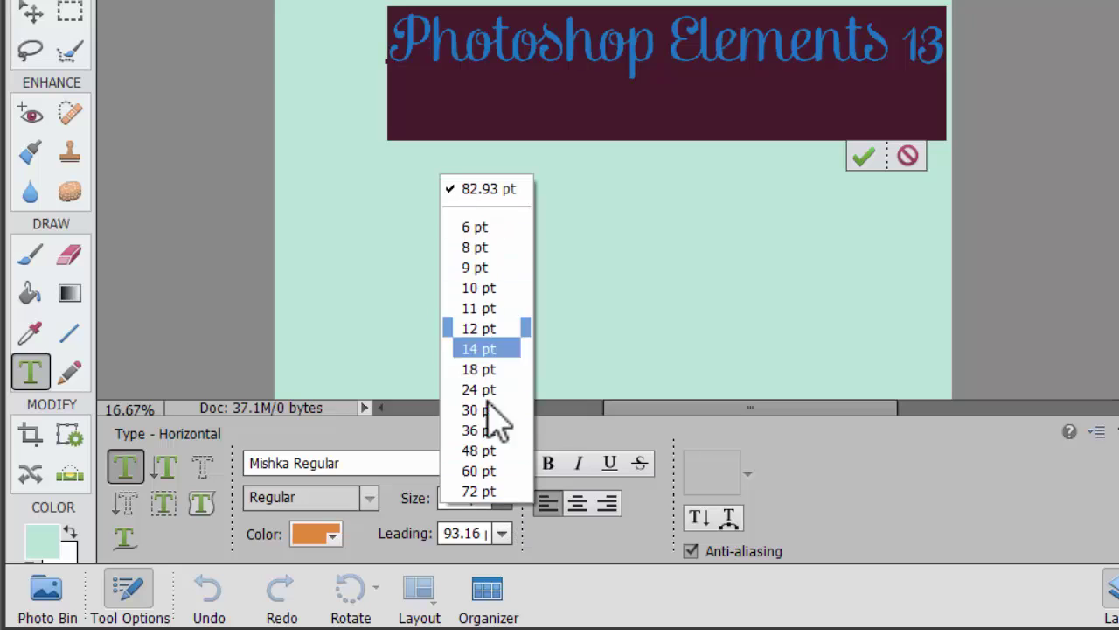
pyautogui.click(485, 491)
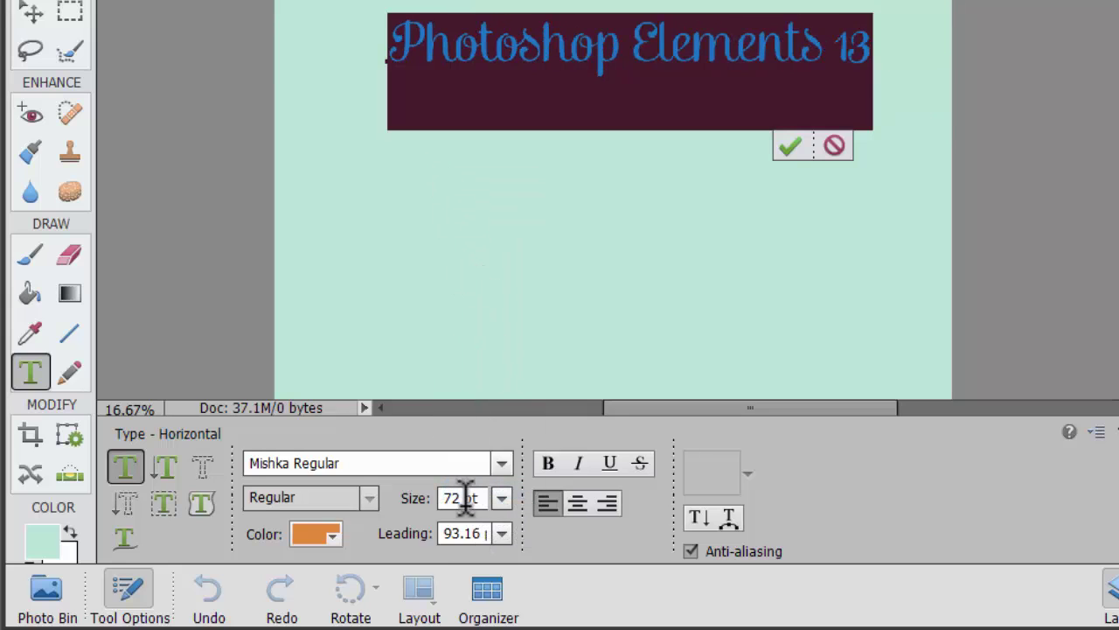
pyautogui.doubleClick(456, 497)
pyautogui.write('102')
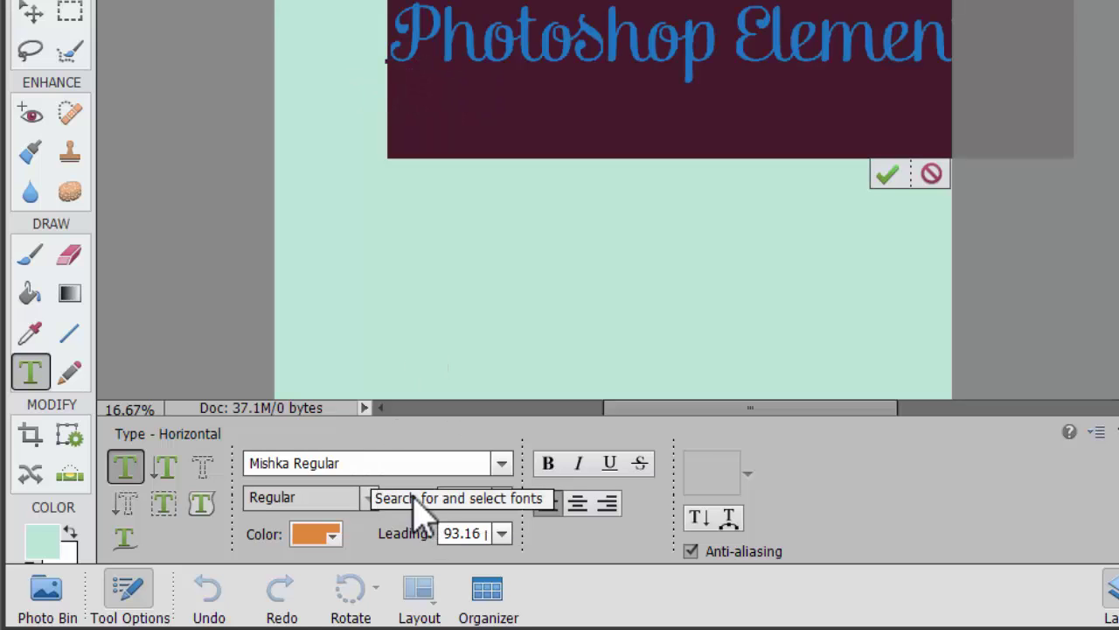
pyautogui.moveTo(404, 498); pyautogui.dragTo(445, 509)
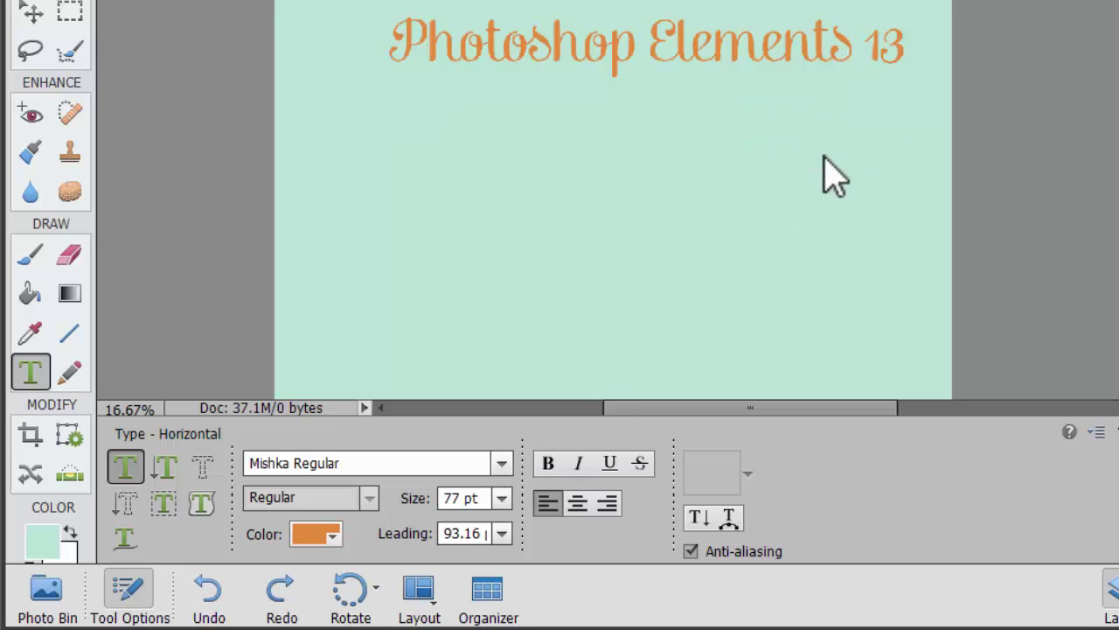
pyautogui.press('v')
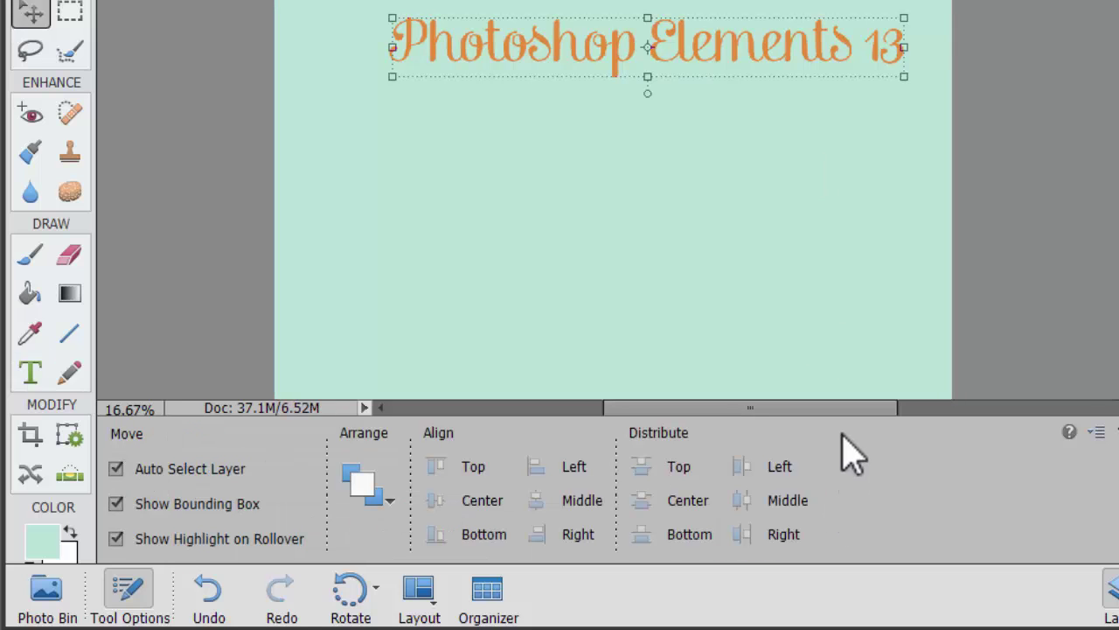
# Set the title's leading to Auto, commit it, and lower its layer opacity.
pyautogui.doubleClick(515, 66)
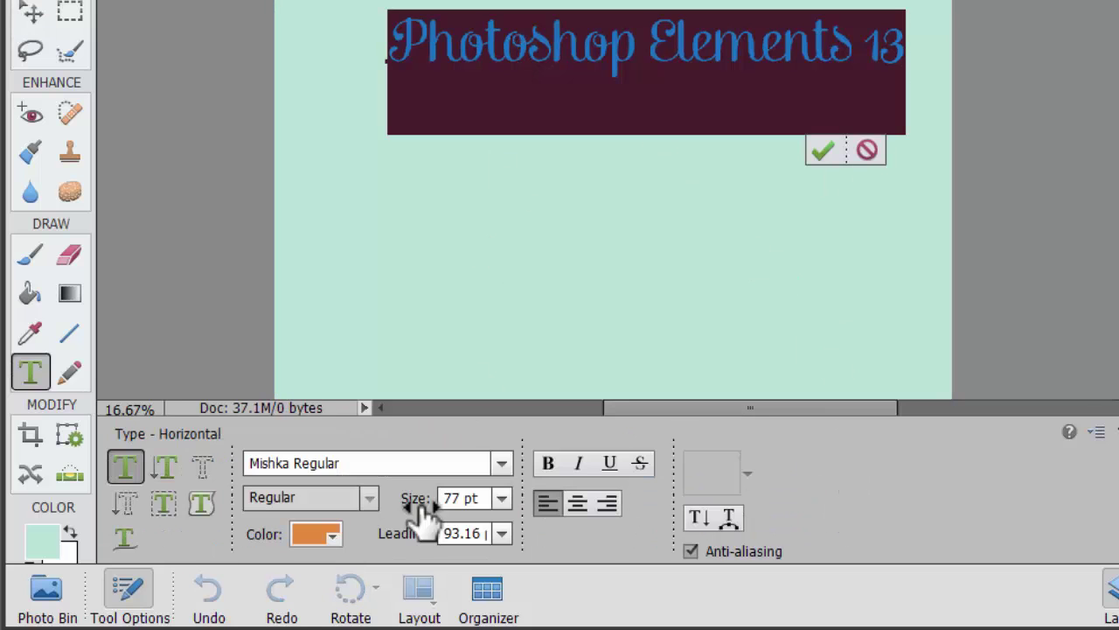
pyautogui.moveTo(393, 547); pyautogui.dragTo(400, 542)
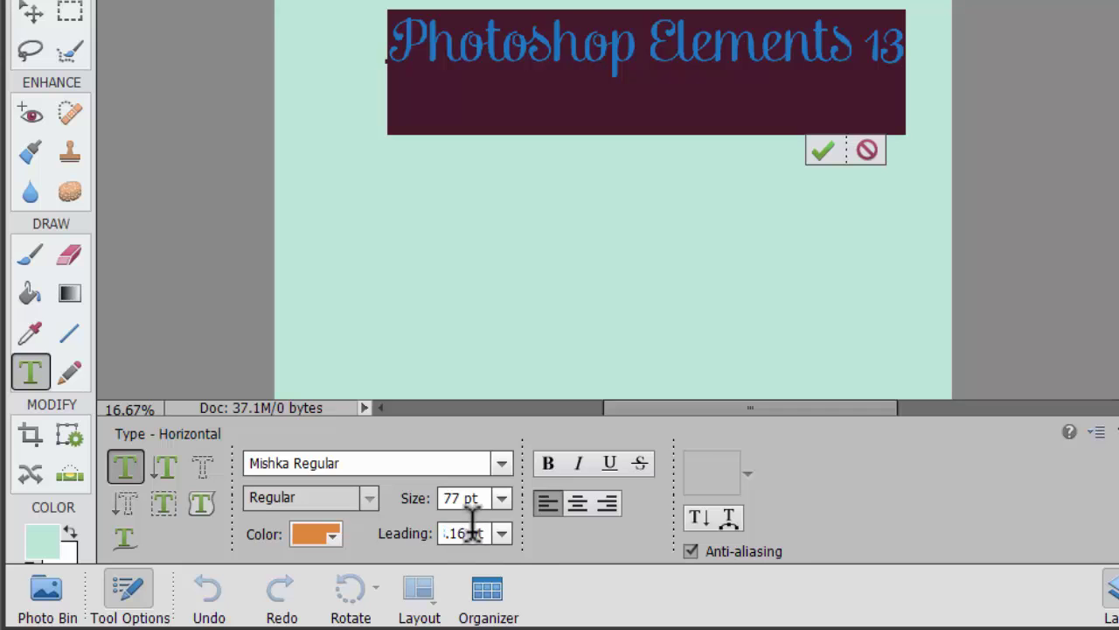
pyautogui.click(502, 533)
pyautogui.click(474, 224)
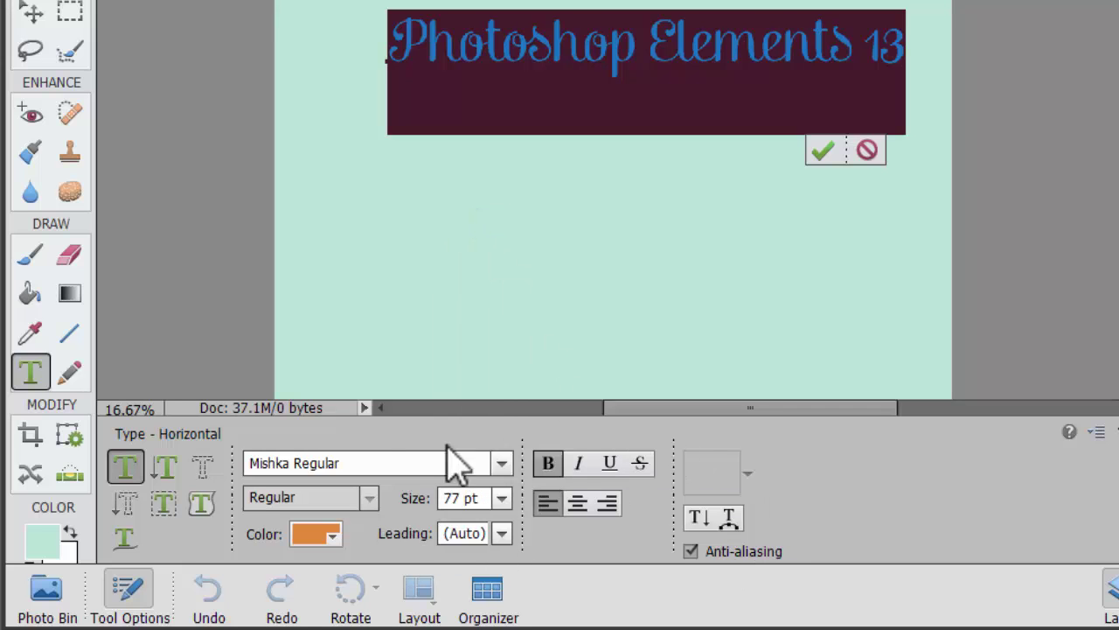
pyautogui.click(824, 153)
pyautogui.press('v')
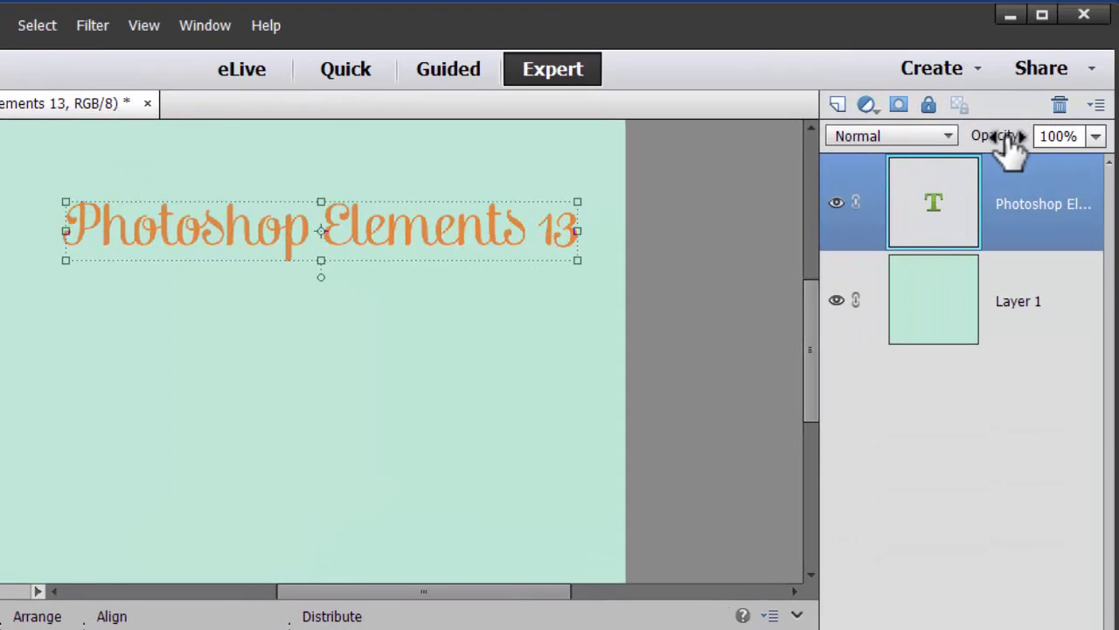
pyautogui.moveTo(1010, 145); pyautogui.dragTo(1032, 154)
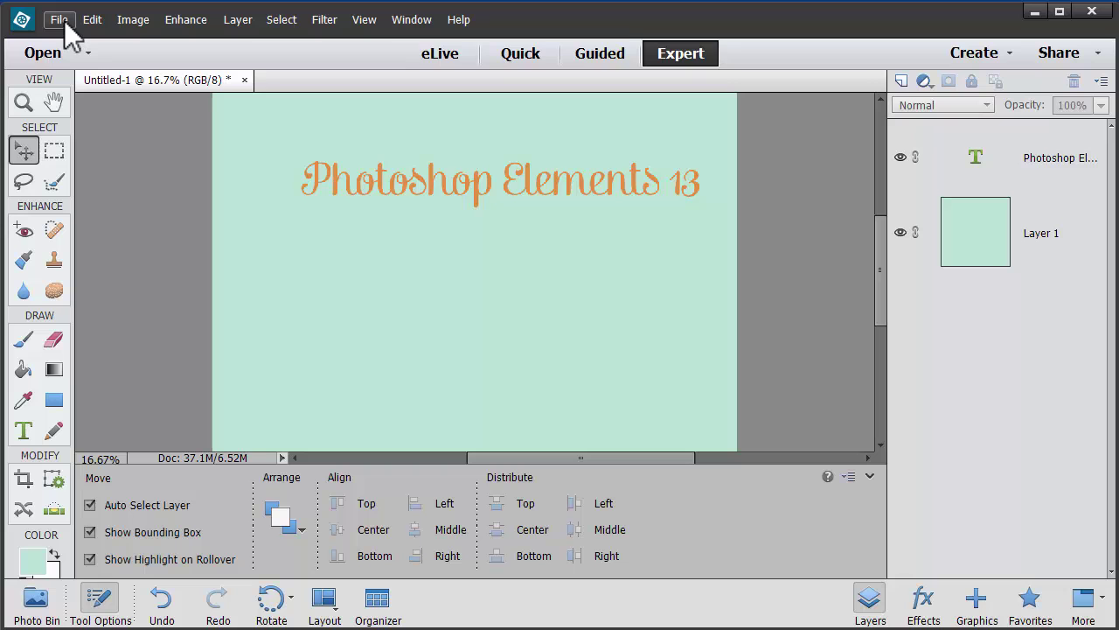
# Open family photo.psd and drag it from the Photo Bin onto the scrapbook page.
pyautogui.click(63, 50)
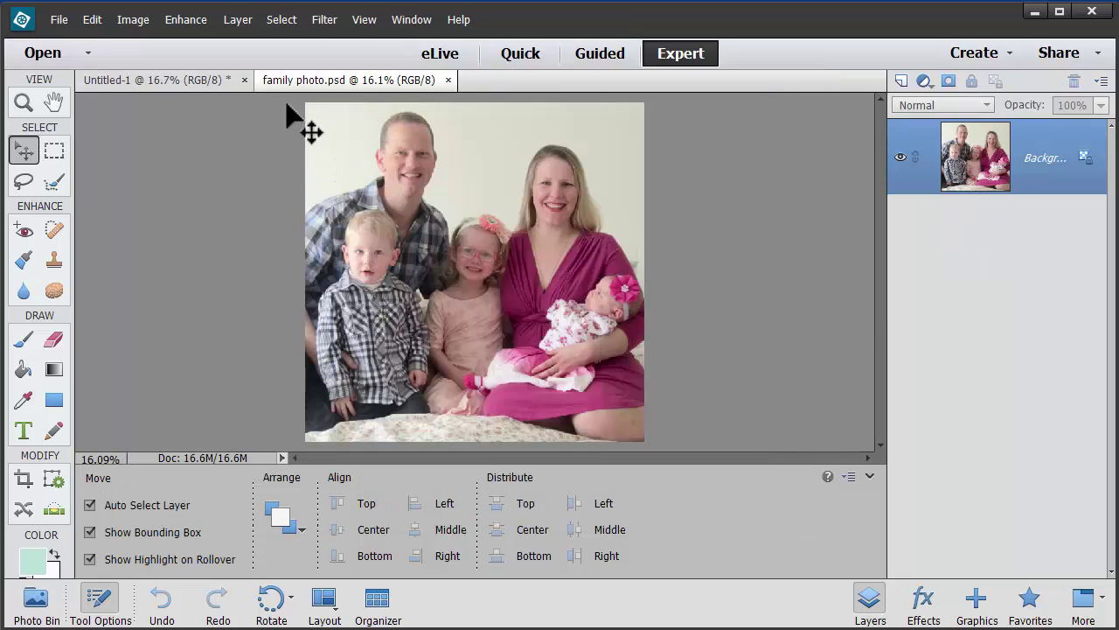
pyautogui.click(165, 80)
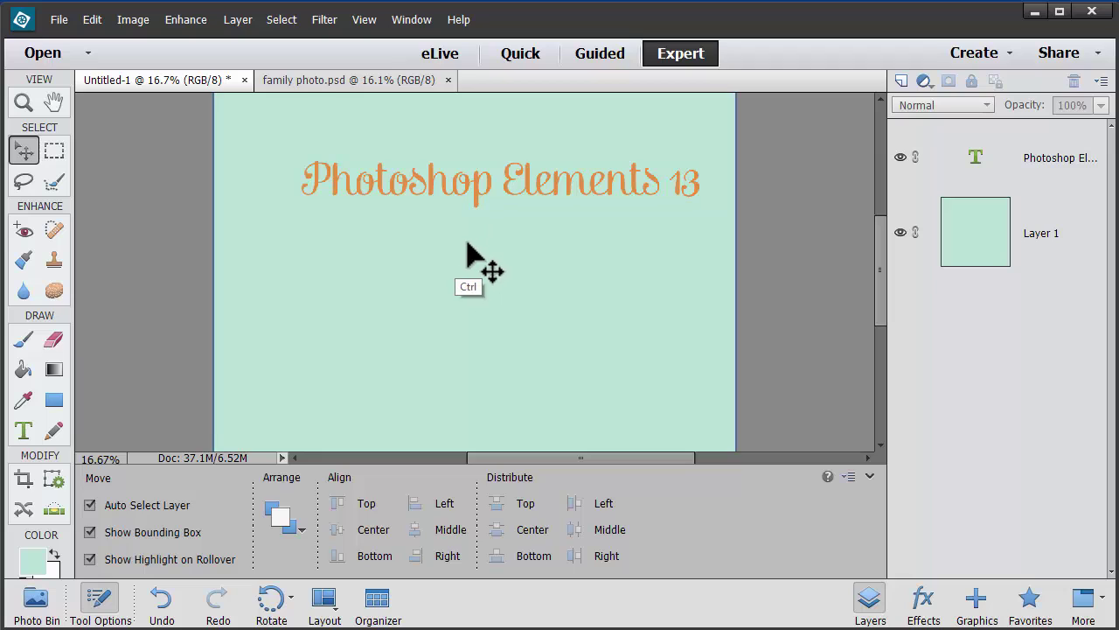
pyautogui.hotkey('ctrl', '0')
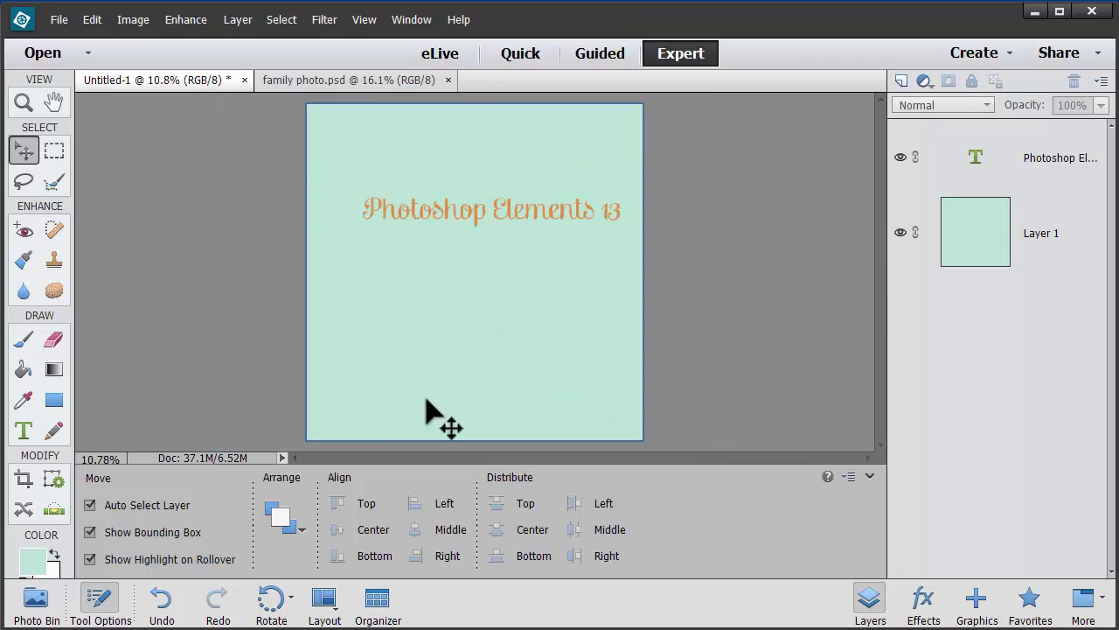
pyautogui.click(35, 604)
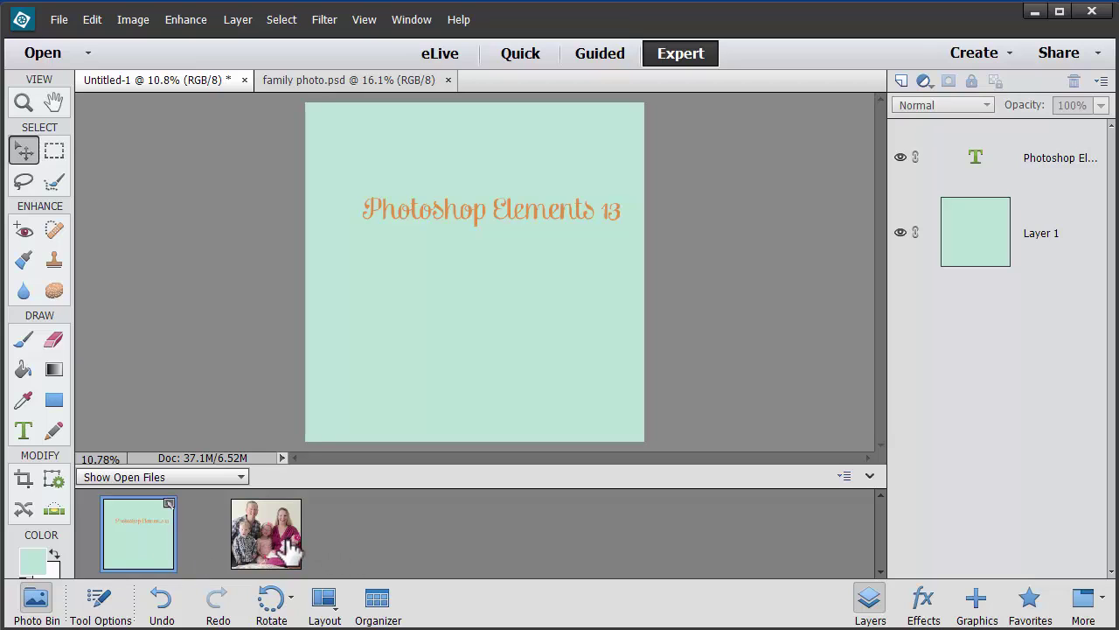
pyautogui.moveTo(289, 555); pyautogui.dragTo(473, 225)
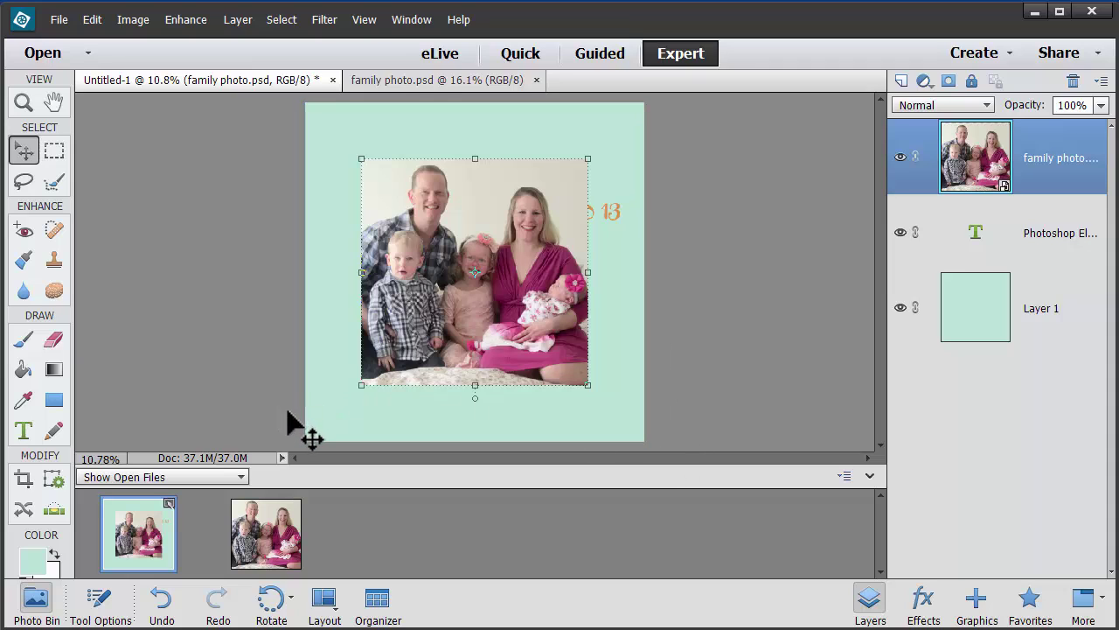
# Move the family photo lower on the page and raise the title above it.
pyautogui.click(677, 368)
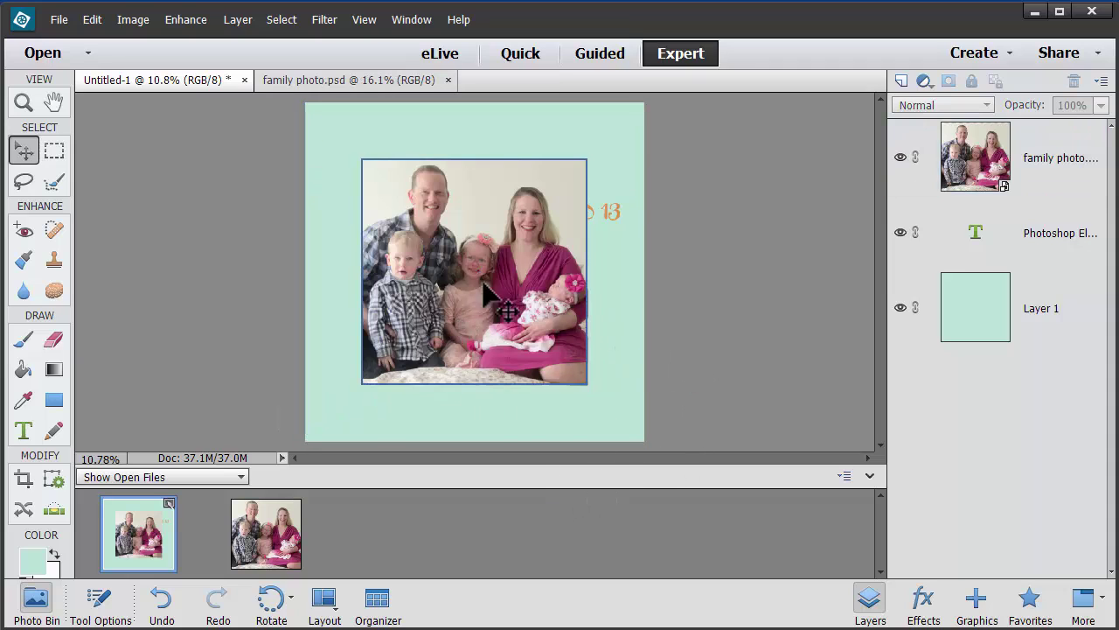
pyautogui.moveTo(461, 288); pyautogui.dragTo(481, 321)
pyautogui.click(700, 302)
pyautogui.click(608, 212)
pyautogui.moveTo(612, 223); pyautogui.dragTo(617, 183)
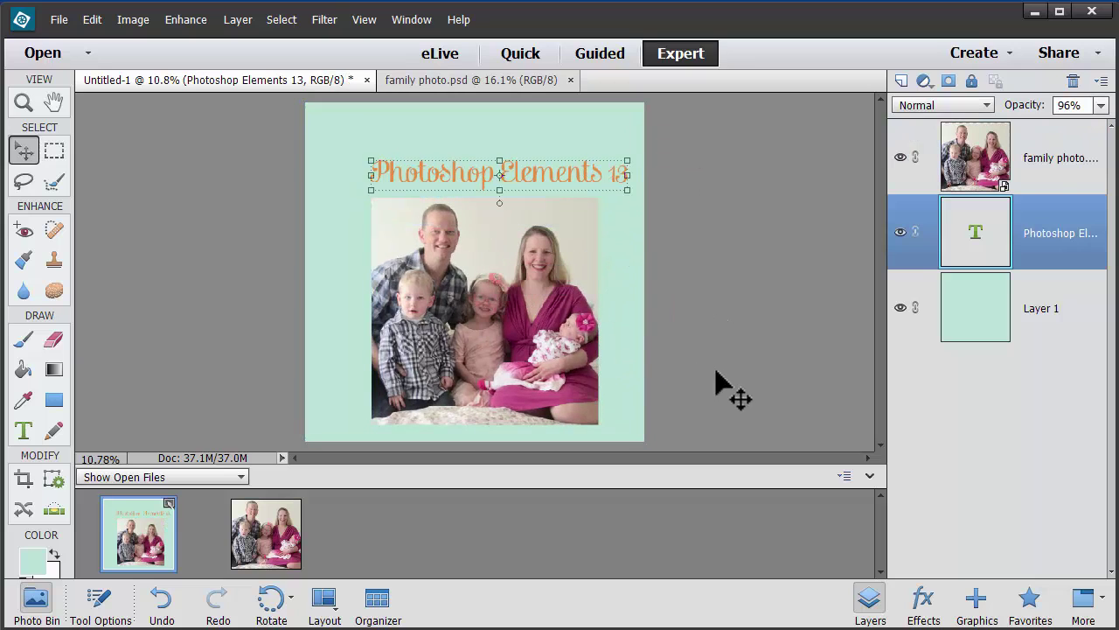
pyautogui.click(475, 362)
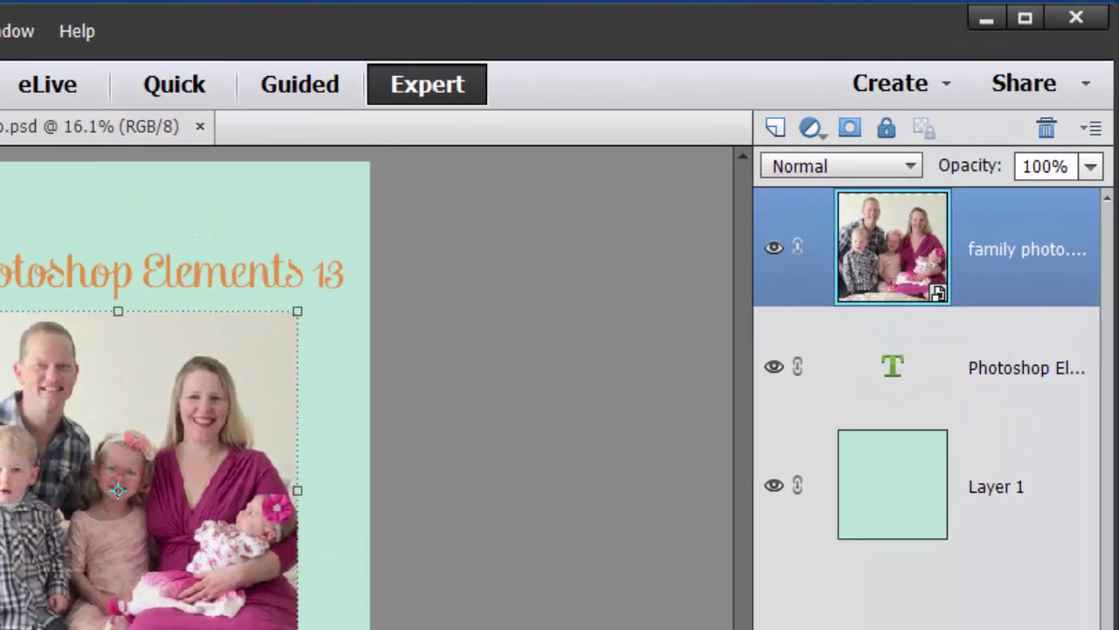
# Undo the brush strokes and the simplify so the photo stays a smart layer.
pyautogui.click(151, 468)
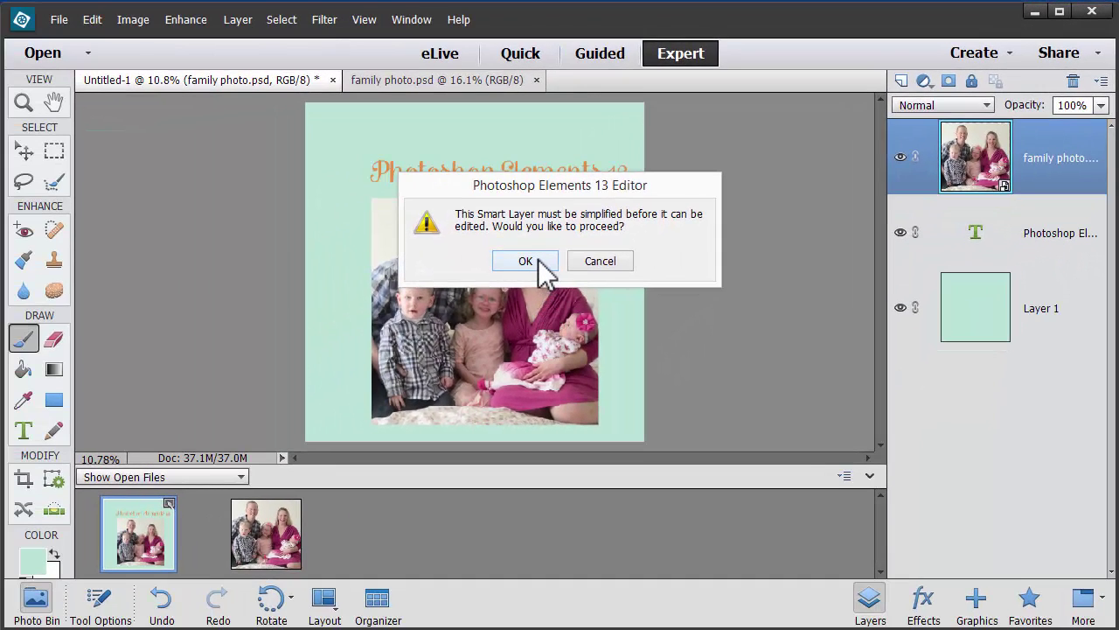
pyautogui.click(528, 262)
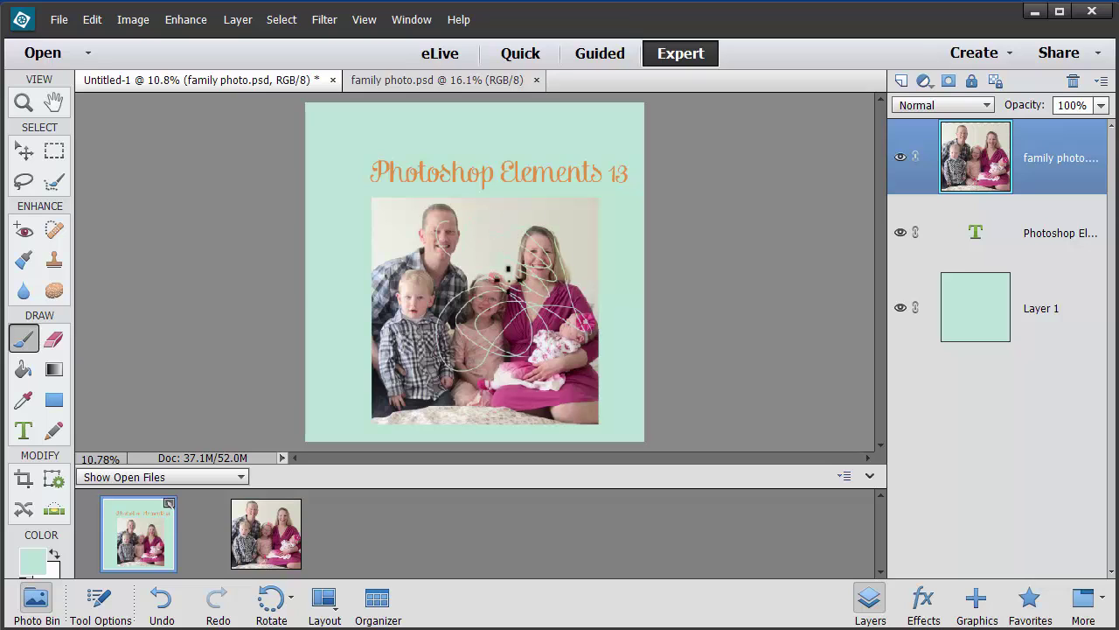
pyautogui.hotkey('ctrl', 'z')
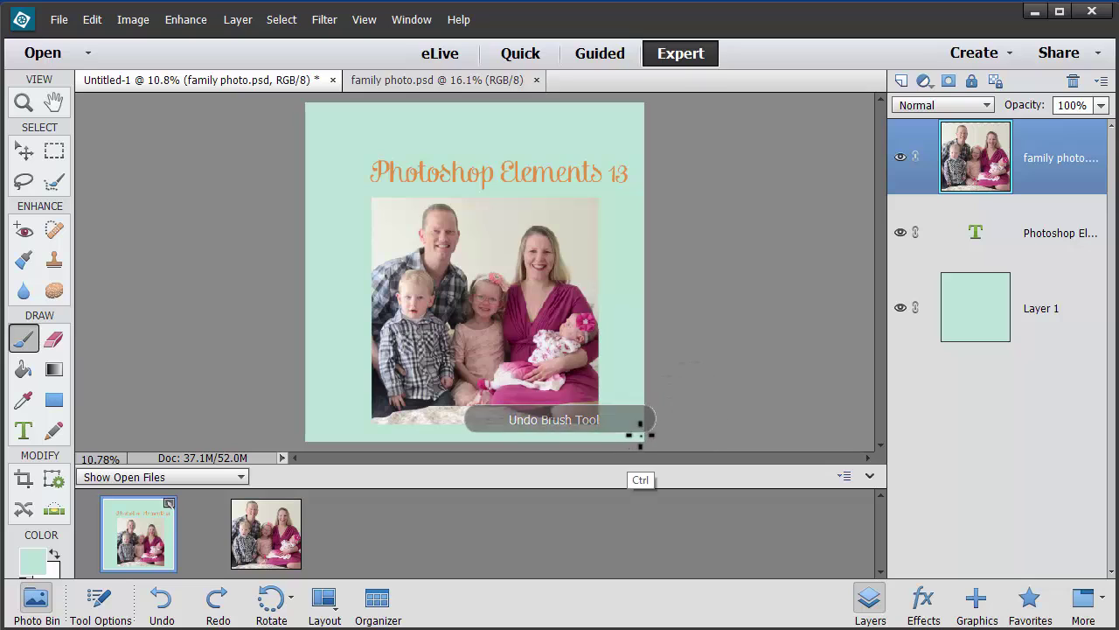
pyautogui.hotkey('ctrl', 'z')
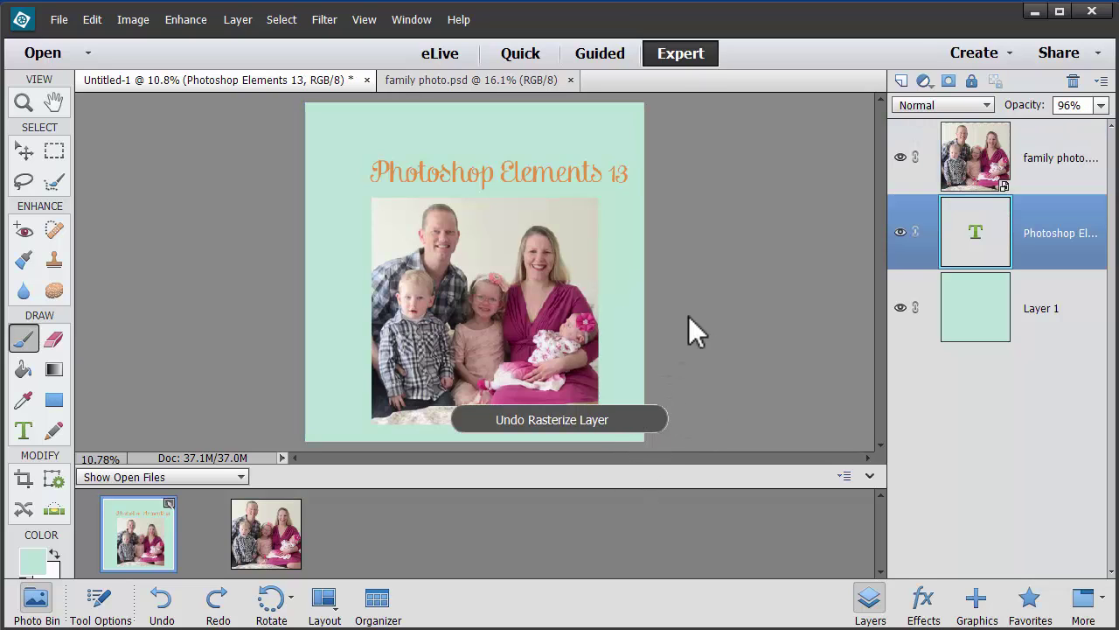
# Resize the family photo by its corner to fill the space beneath the title.
pyautogui.click(24, 151)
pyautogui.click(385, 214)
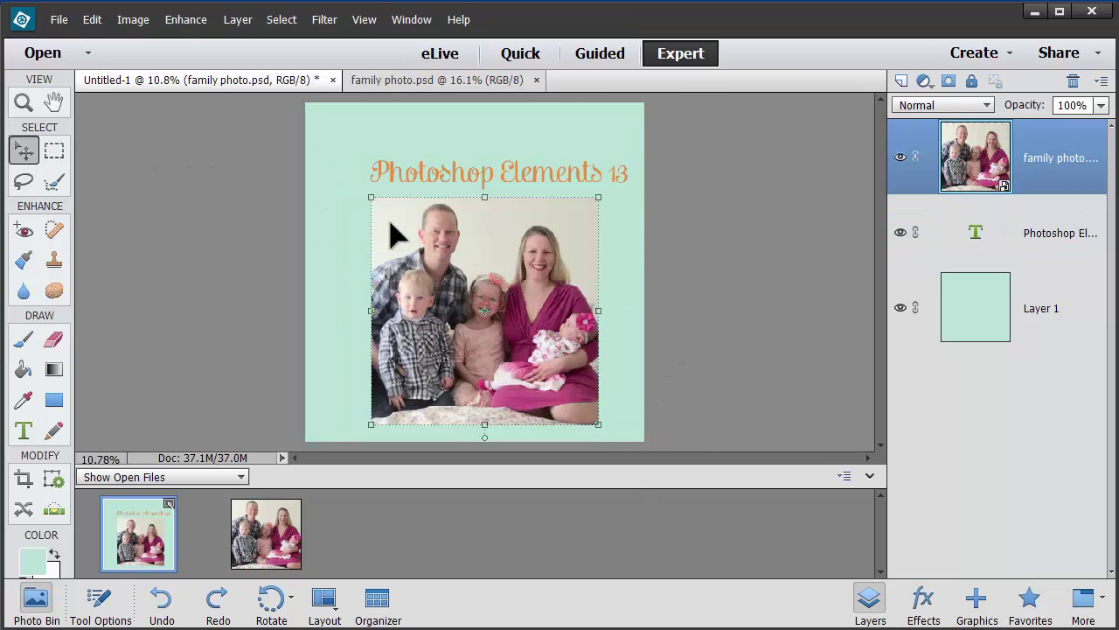
pyautogui.moveTo(371, 197); pyautogui.dragTo(504, 331)
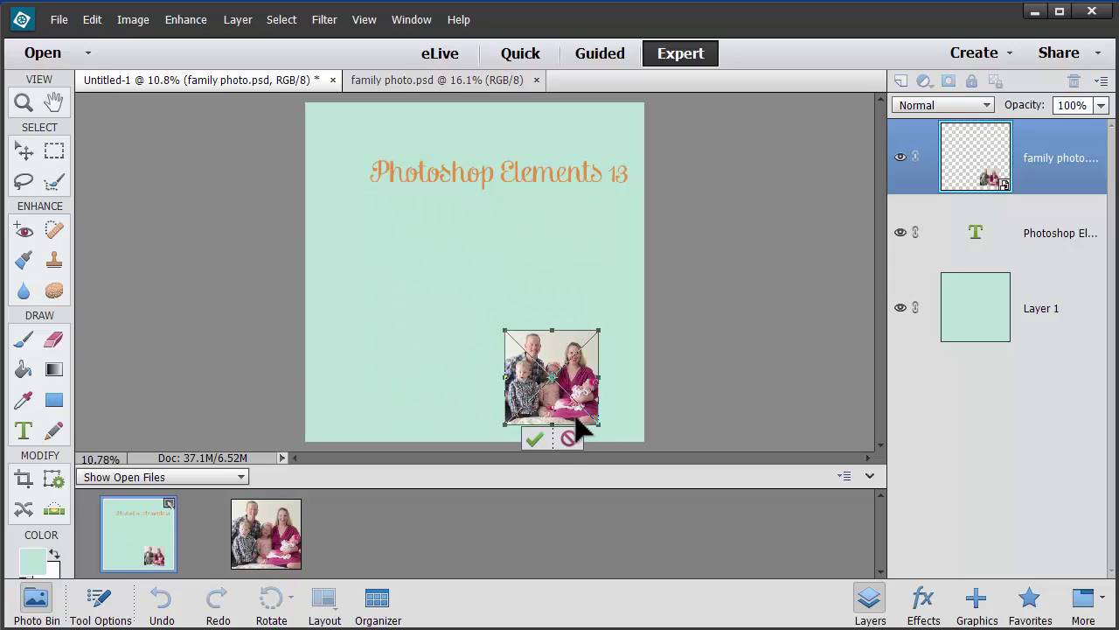
pyautogui.click(535, 440)
pyautogui.click(425, 332)
pyautogui.click(520, 350)
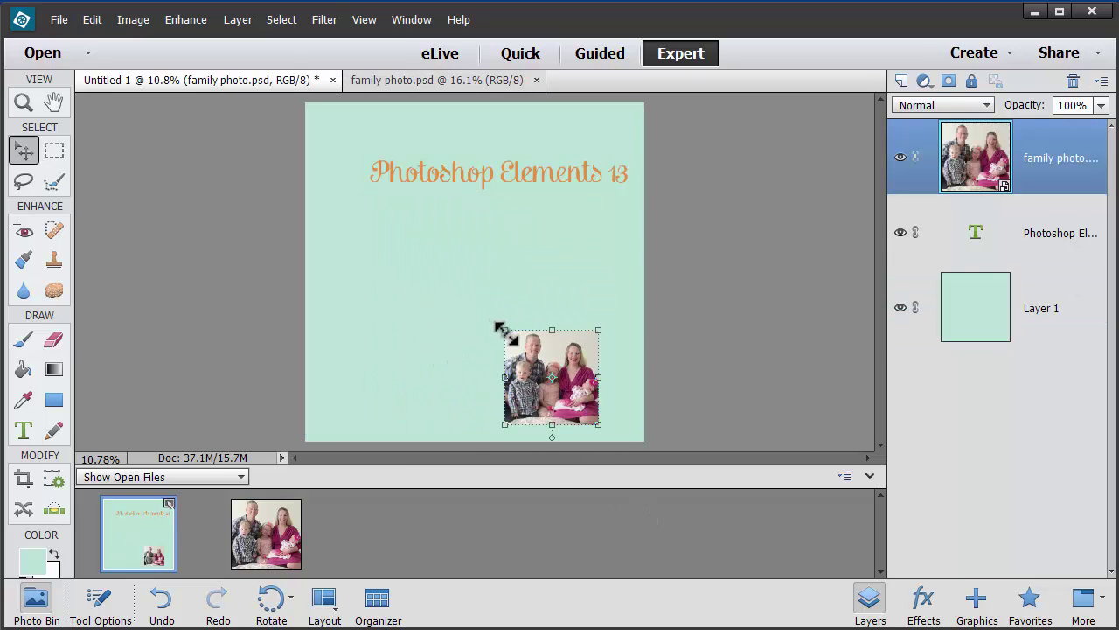
pyautogui.moveTo(500, 329); pyautogui.dragTo(374, 200)
pyautogui.click(534, 437)
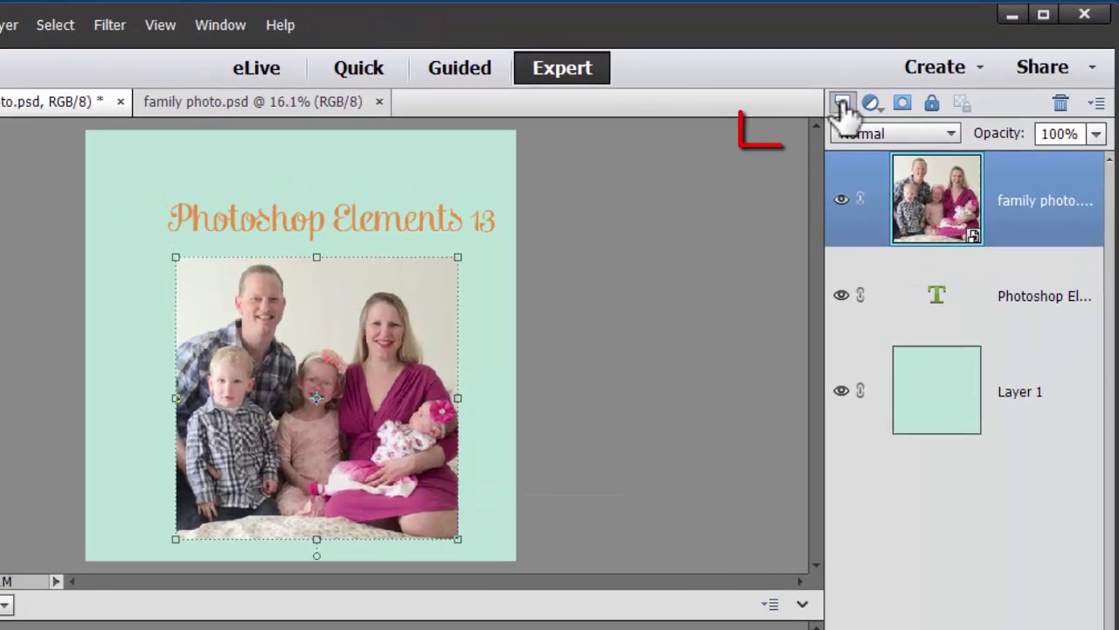
# Add a new Layer 2 above the photo, hide it, and reselect the family photo layer.
pyautogui.click(902, 81)
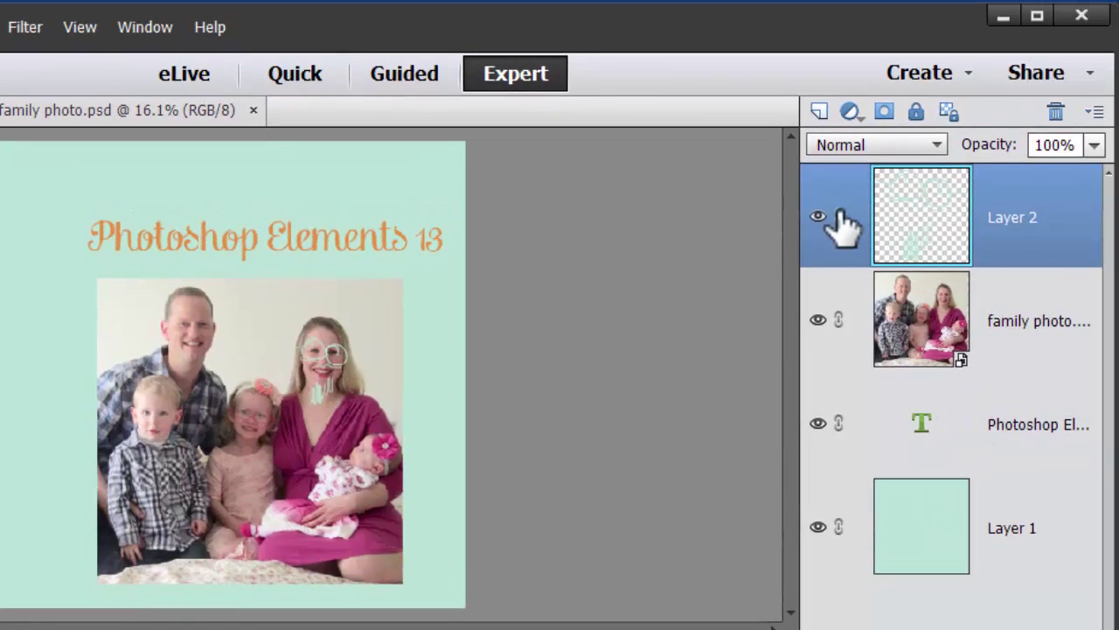
pyautogui.click(825, 219)
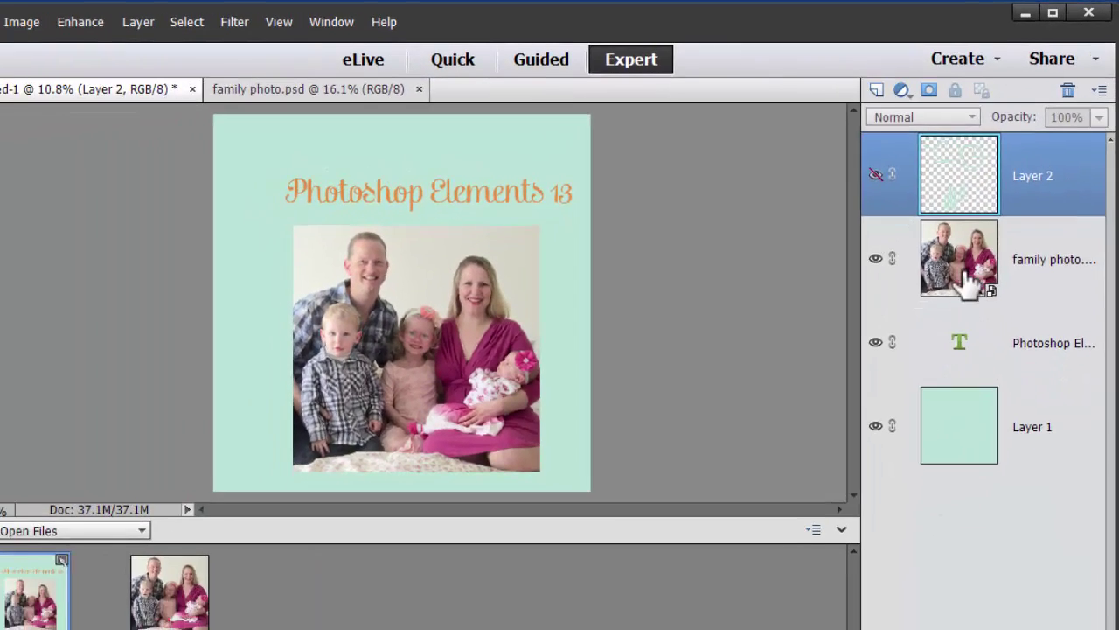
pyautogui.click(1039, 321)
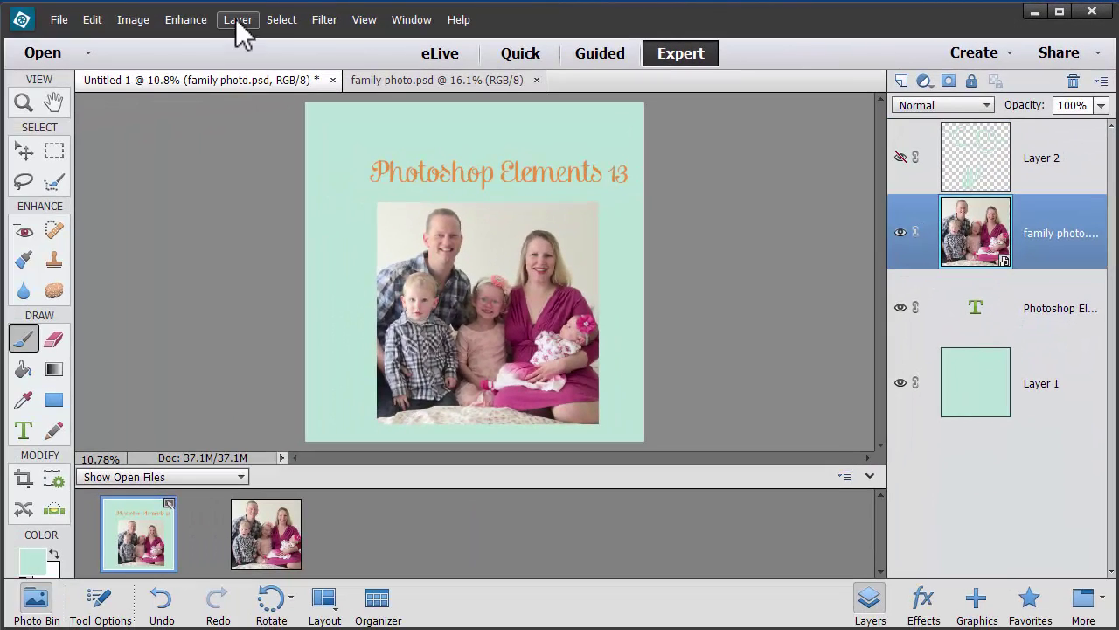
# Open the family photo's Style Settings and enable a 76 px Stroke border.
pyautogui.click(25, 154)
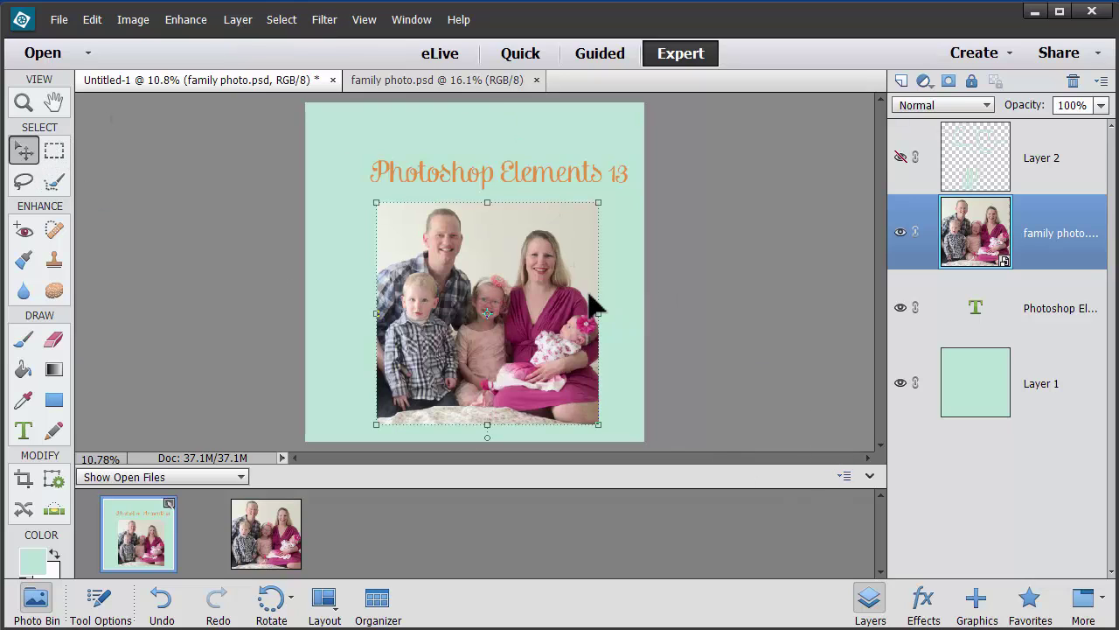
pyautogui.click(242, 22)
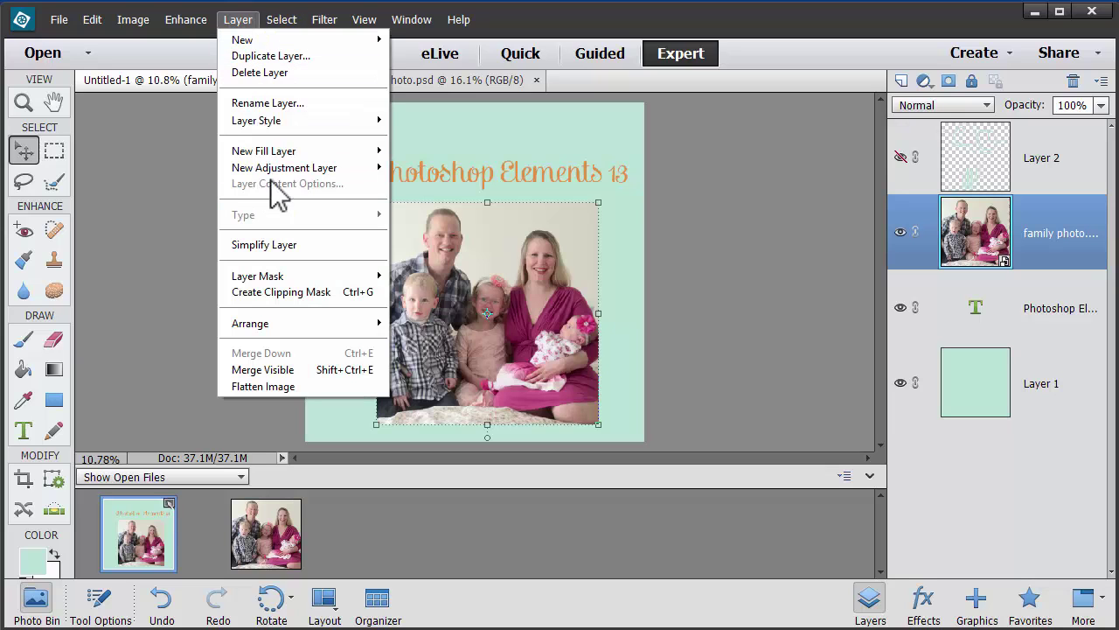
pyautogui.moveTo(278, 121)
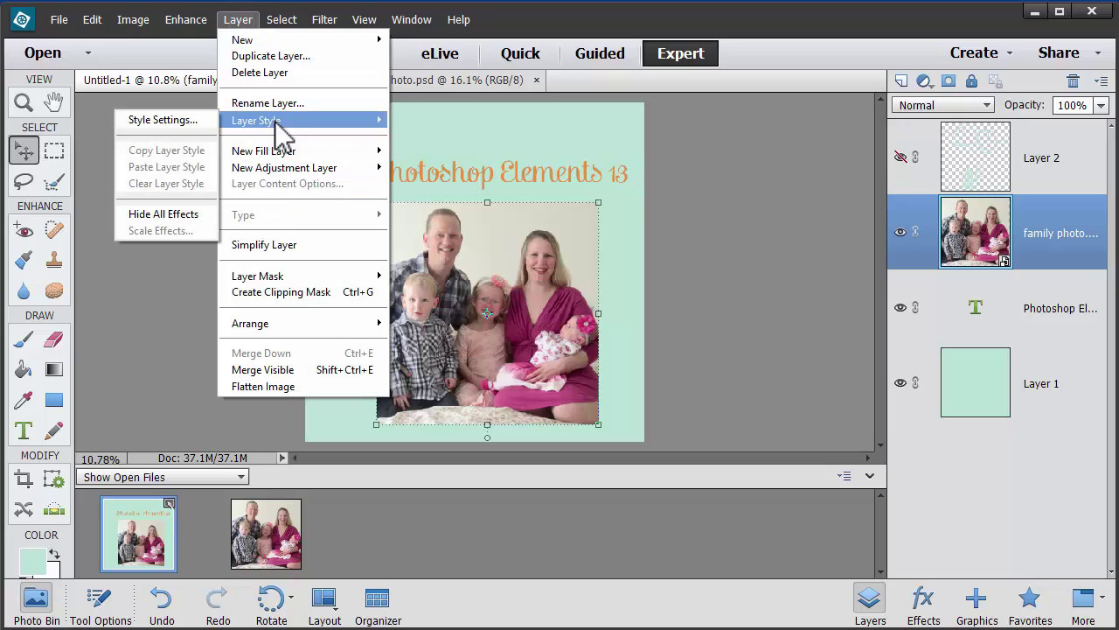
pyautogui.click(179, 122)
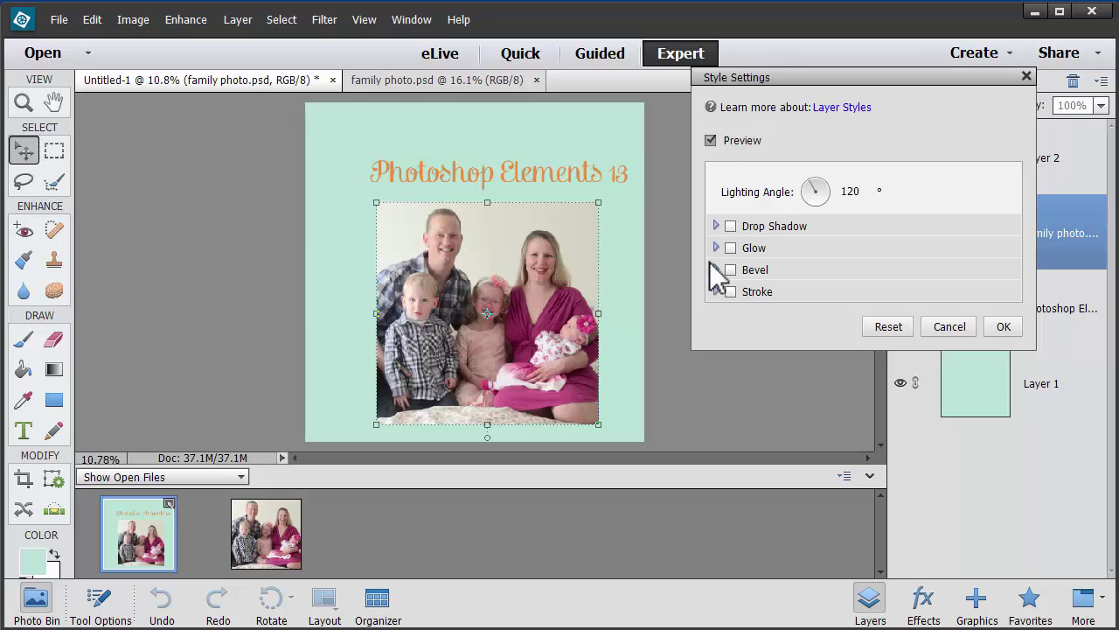
pyautogui.click(730, 292)
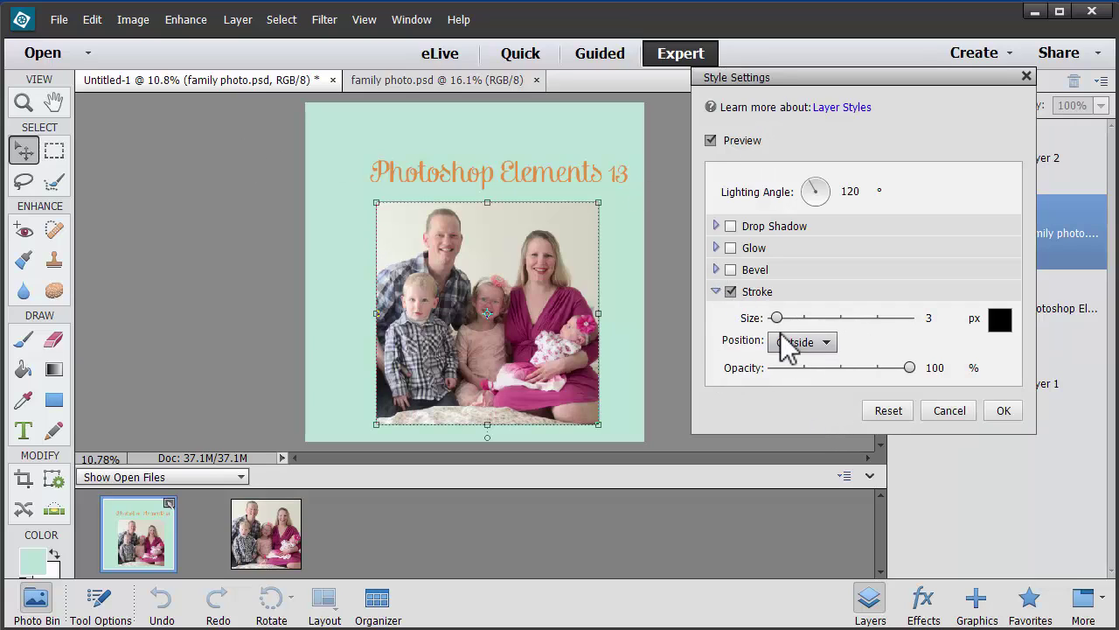
pyautogui.hotkey('ctrl', '=')
pyautogui.hotkey('ctrl', '=')
pyautogui.hotkey('ctrl', '=')
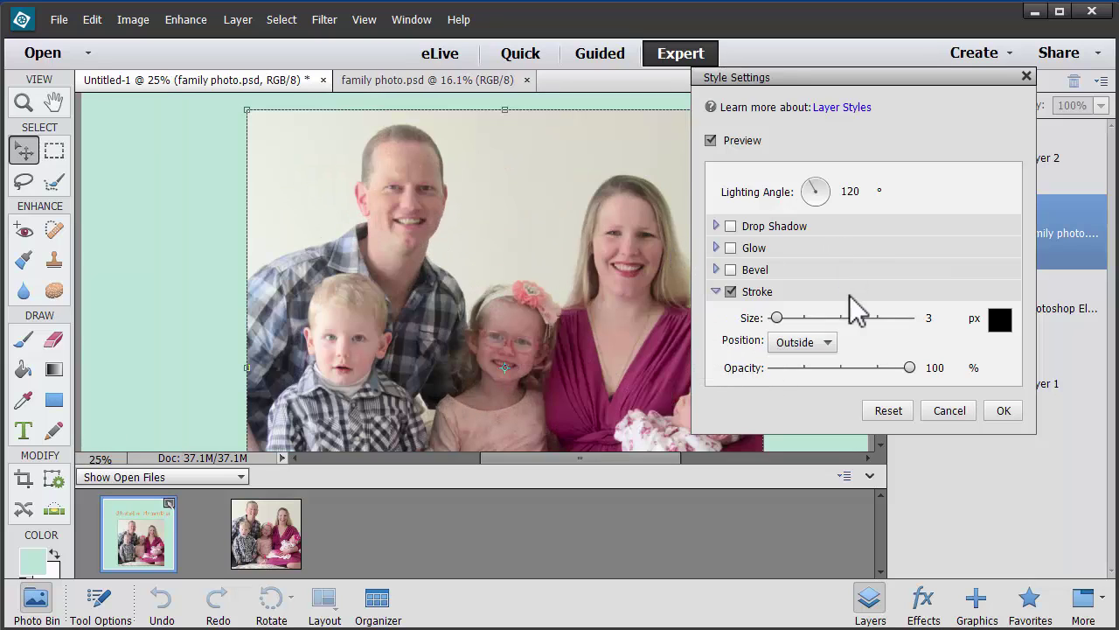
pyautogui.moveTo(774, 316); pyautogui.dragTo(804, 319)
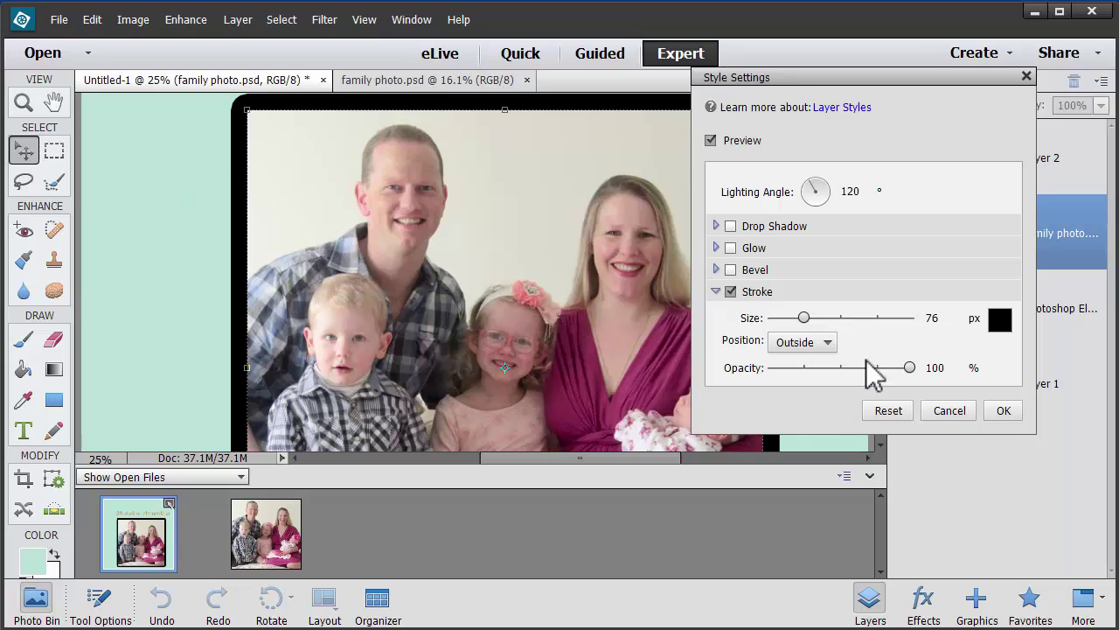
pyautogui.moveTo(853, 87); pyautogui.dragTo(837, 146)
pyautogui.click(881, 102)
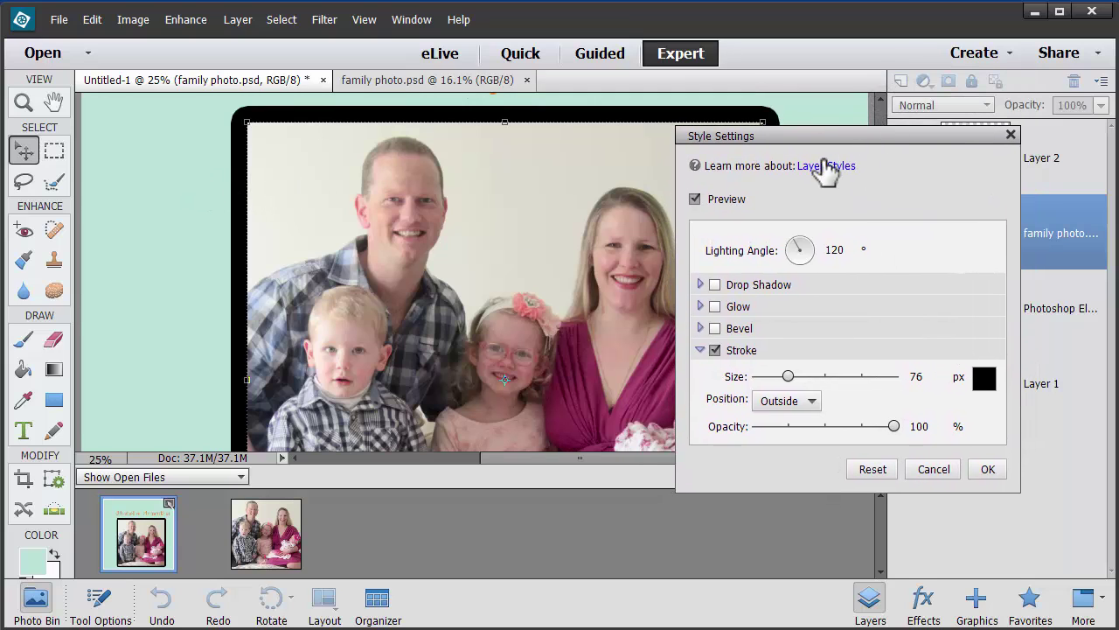
pyautogui.click(774, 403)
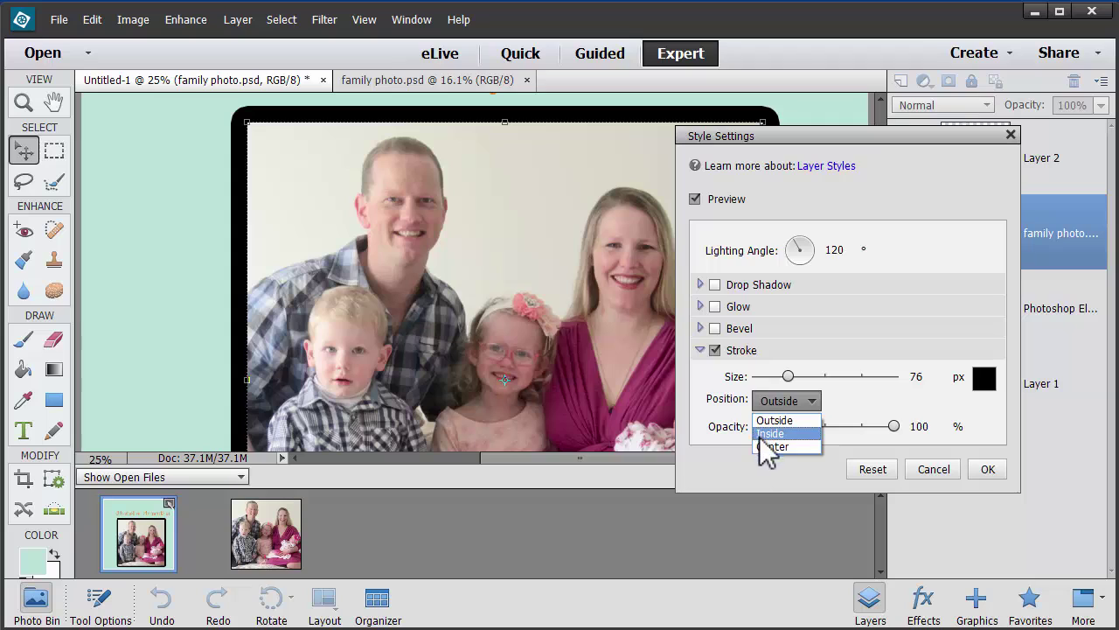
# Set the photo's stroke position to Inside and its colour to white.
pyautogui.click(760, 434)
pyautogui.click(982, 378)
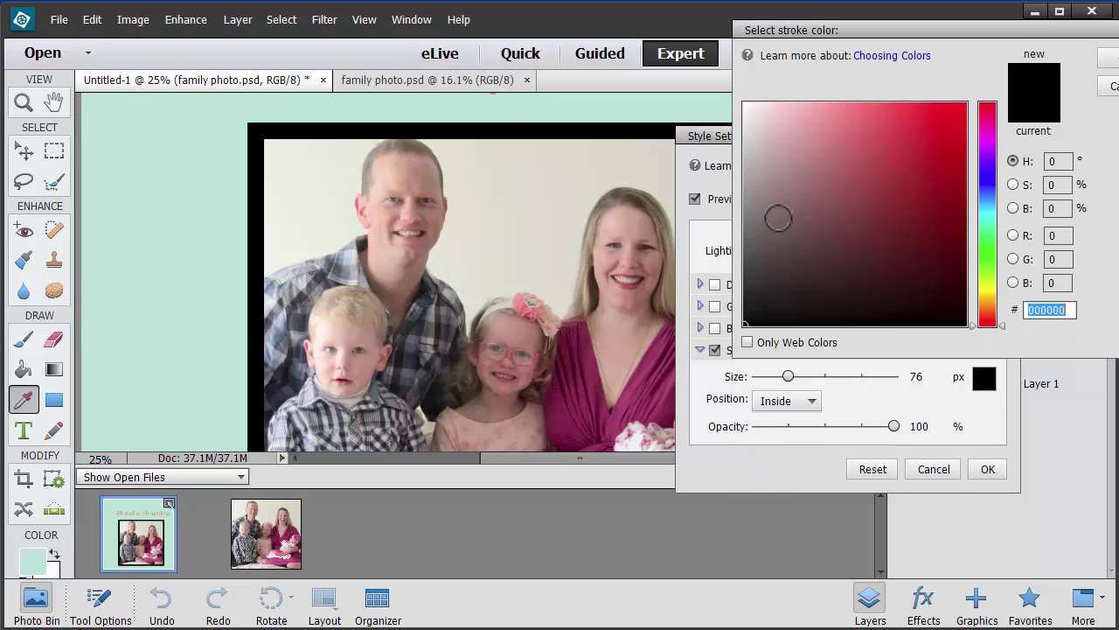
pyautogui.click(745, 105)
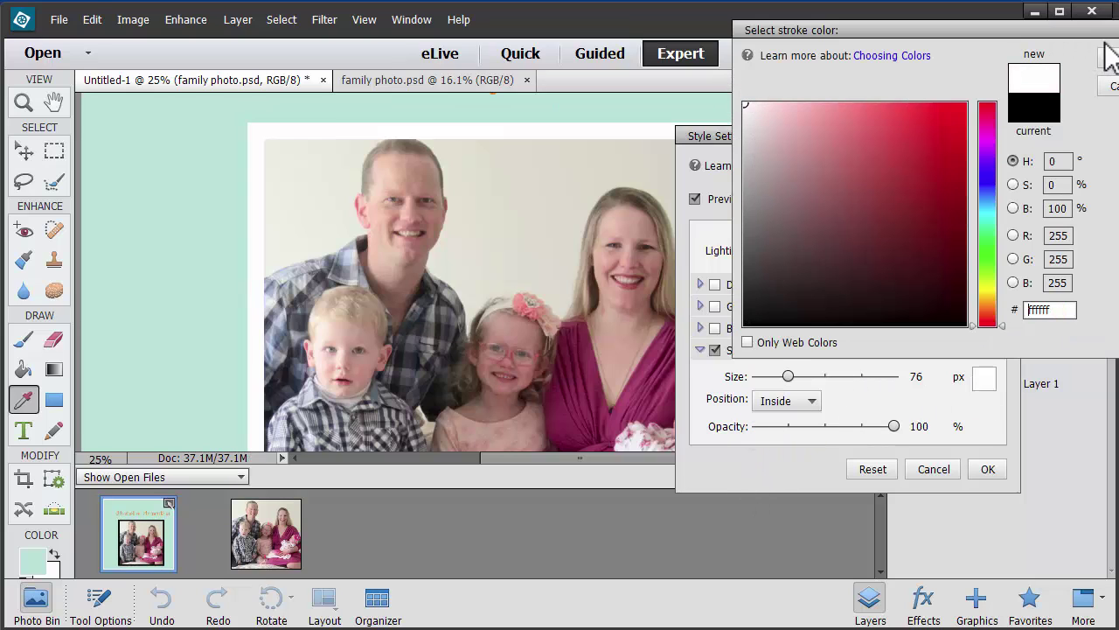
pyautogui.moveTo(1093, 31)
pyautogui.mouseDown()
pyautogui.moveTo(1072, 92)
pyautogui.moveTo(1031, 135)
pyautogui.mouseUp()
pyautogui.click(1070, 162)
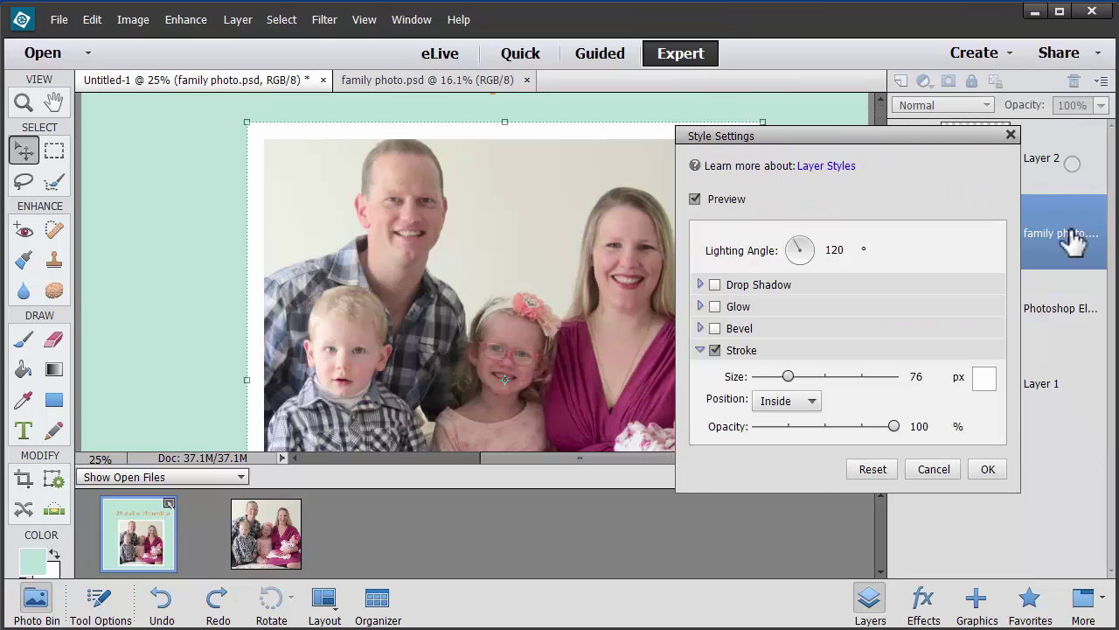
# Add a drop shadow with size 70 and distance 16, and apply the styles.
pyautogui.click(714, 284)
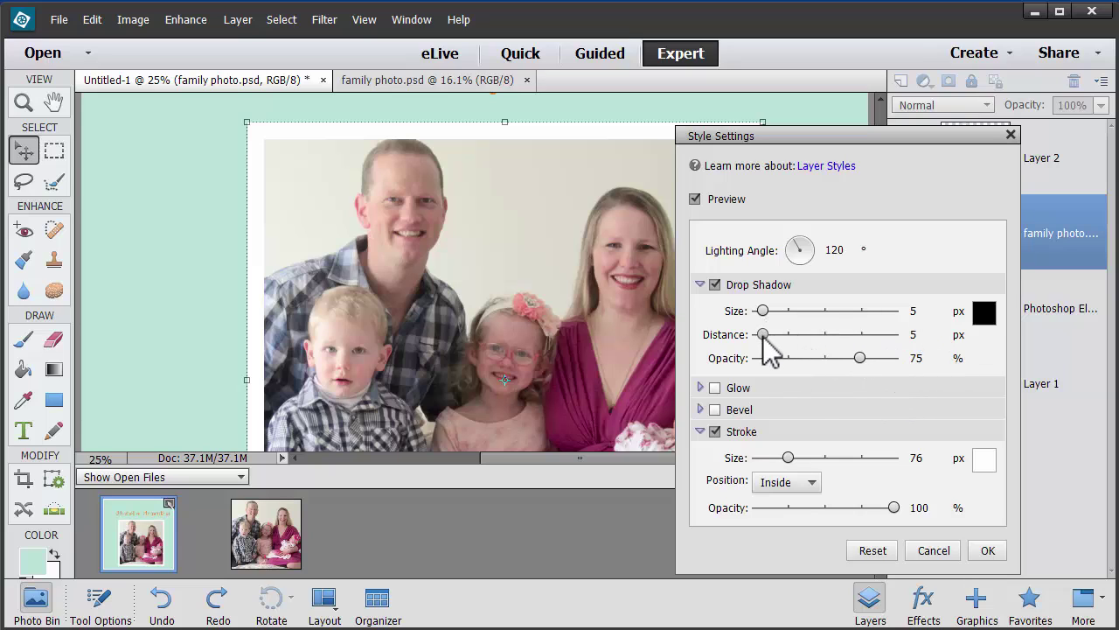
pyautogui.moveTo(763, 335); pyautogui.dragTo(786, 310)
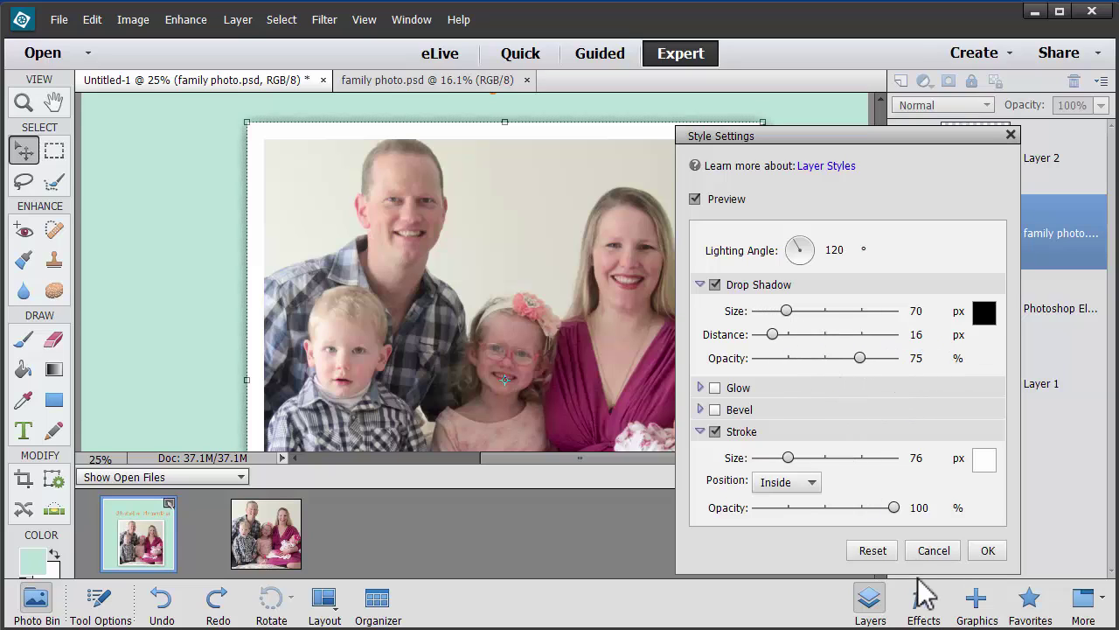
pyautogui.click(987, 550)
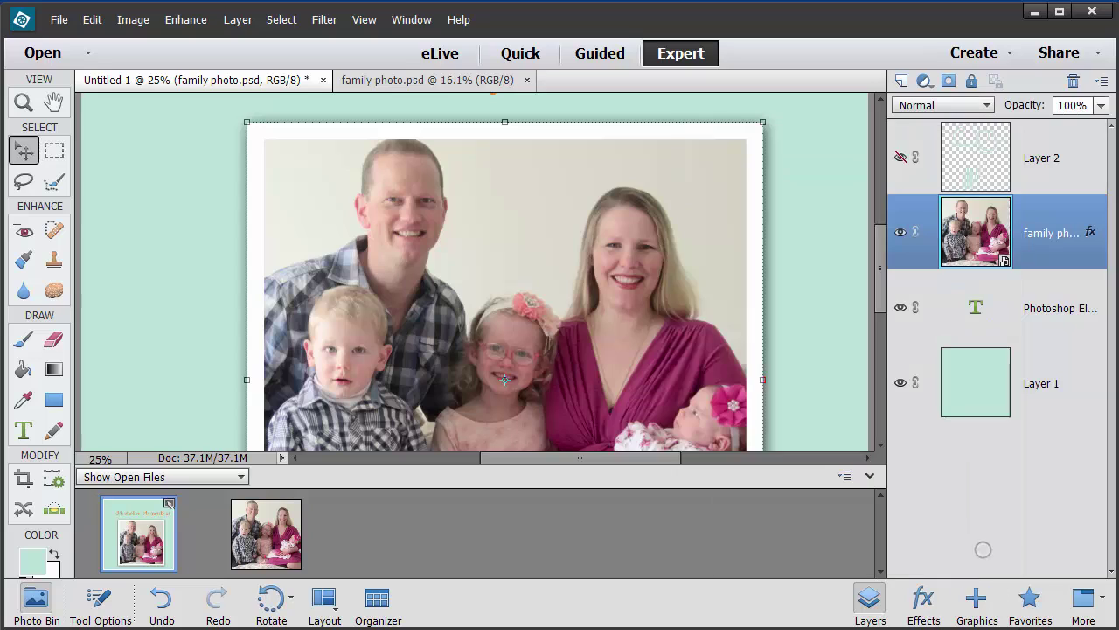
pyautogui.click(818, 428)
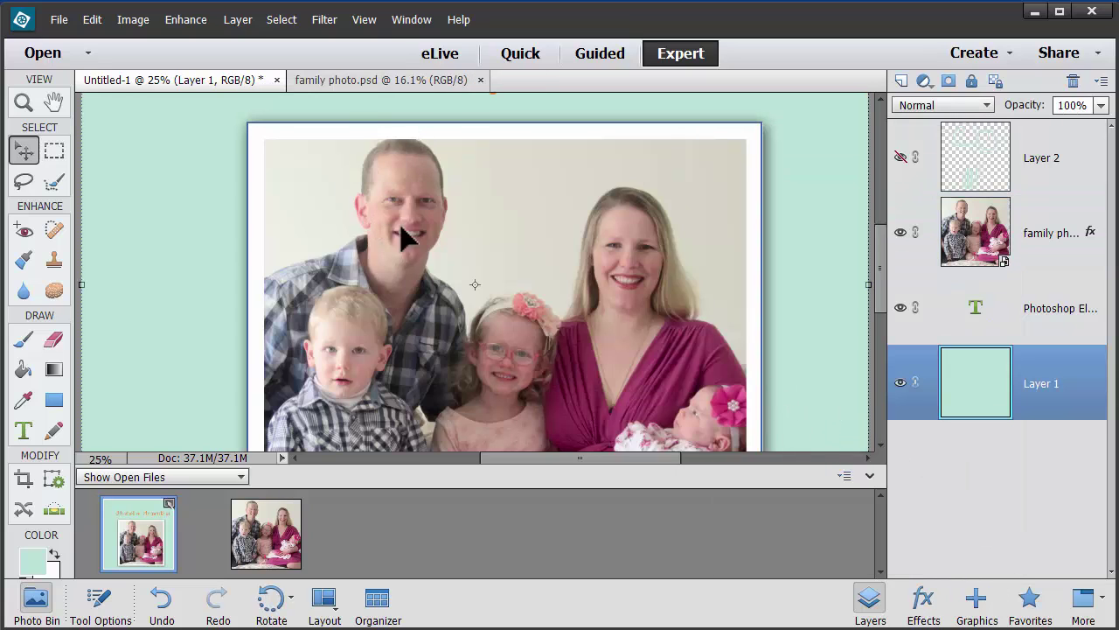
# Copy the family photo's stroke and shadow style onto the children photo, then enter Guided mode.
pyautogui.scroll(3, 884, 306)
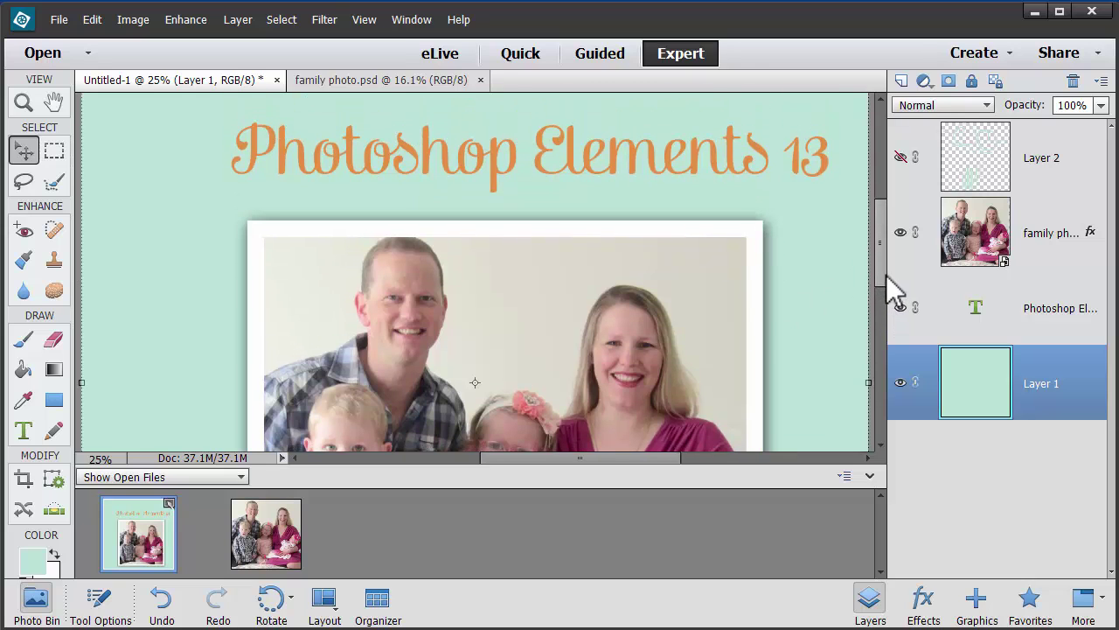
pyautogui.moveTo(885, 275); pyautogui.dragTo(883, 352)
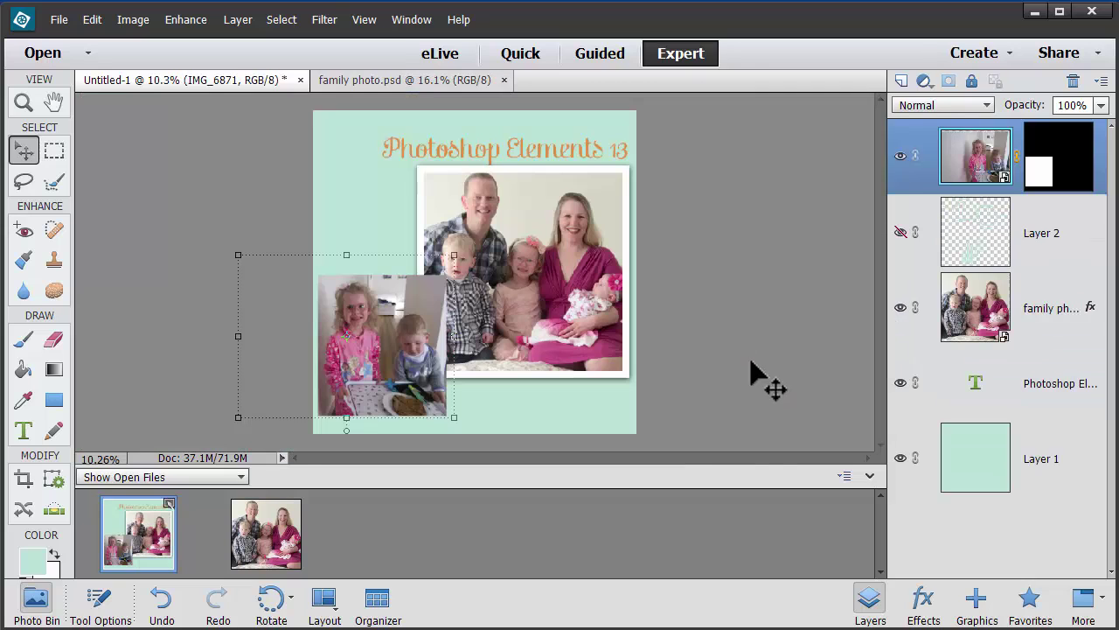
pyautogui.click(749, 376)
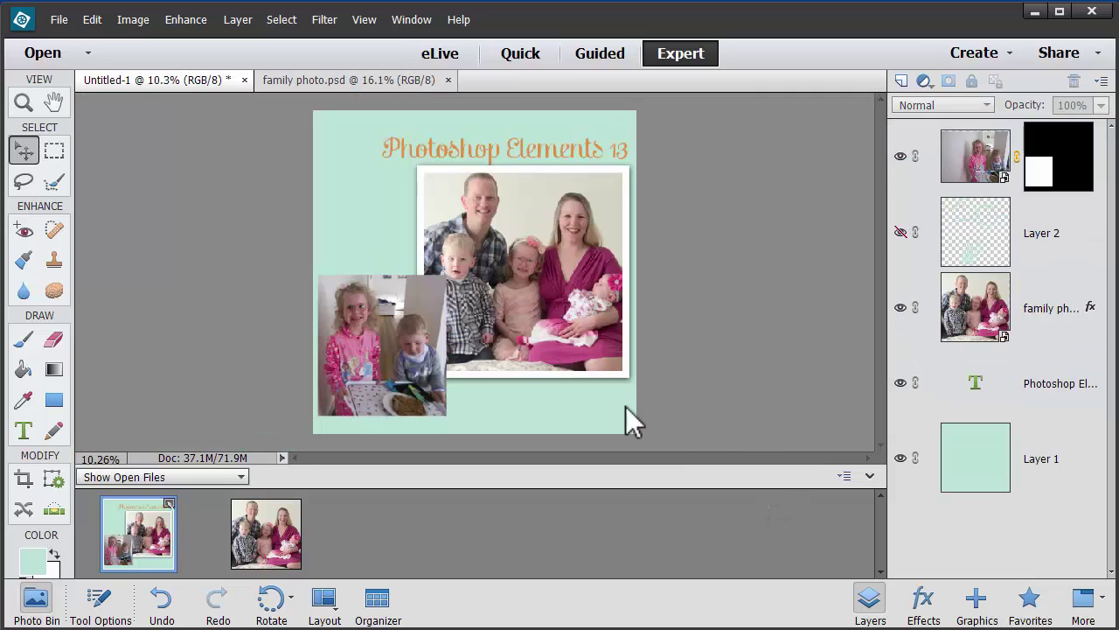
pyautogui.click(437, 387)
pyautogui.click(575, 335)
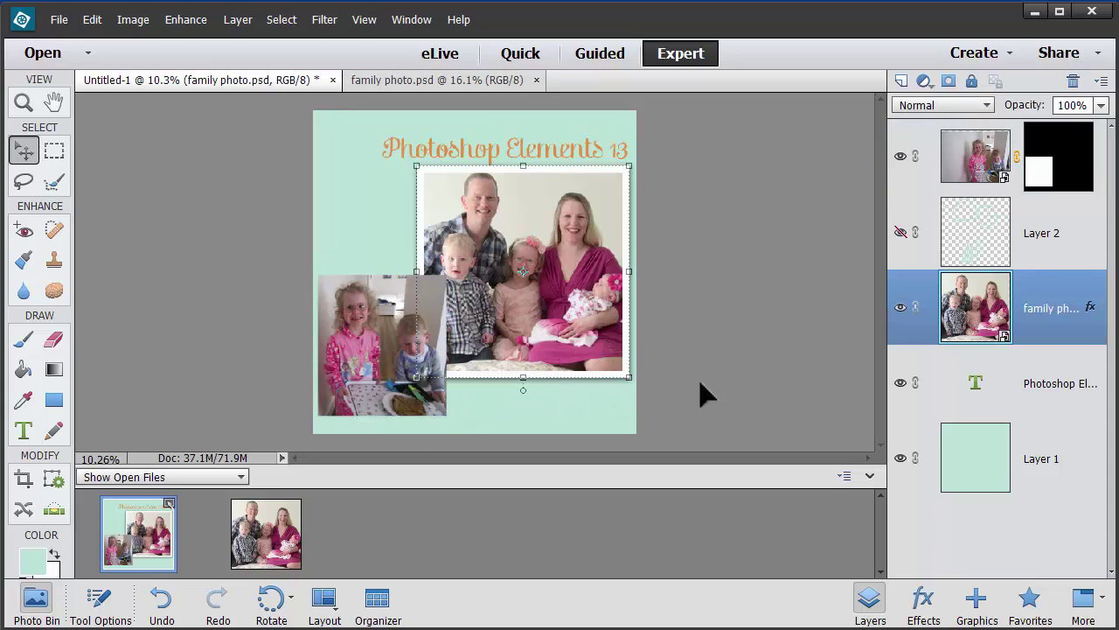
pyautogui.rightClick(1052, 319)
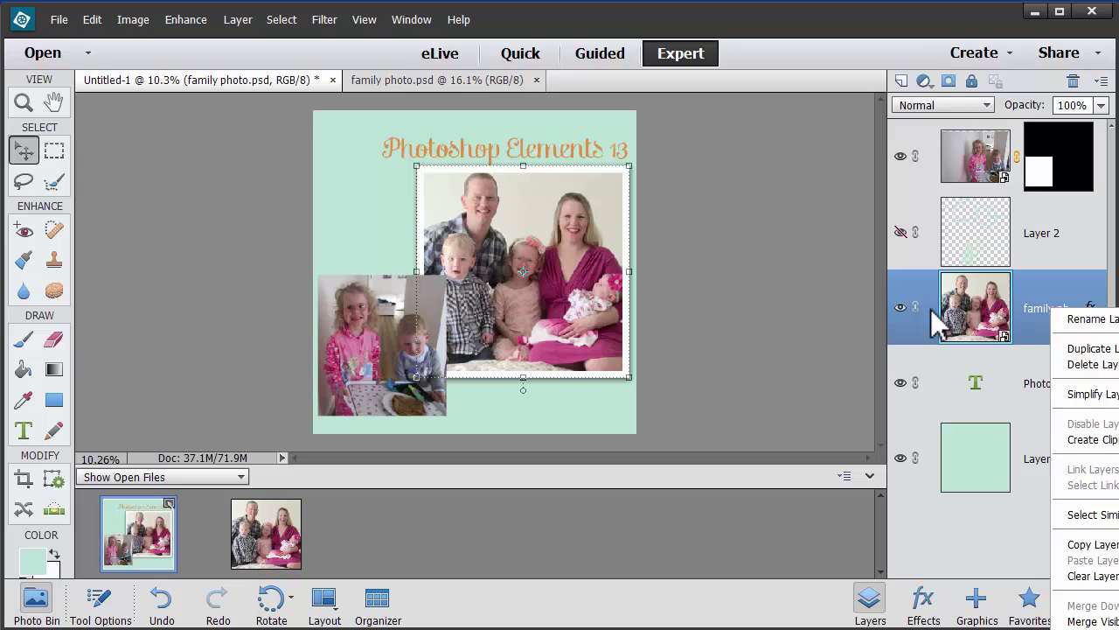
pyautogui.rightClick(1020, 285)
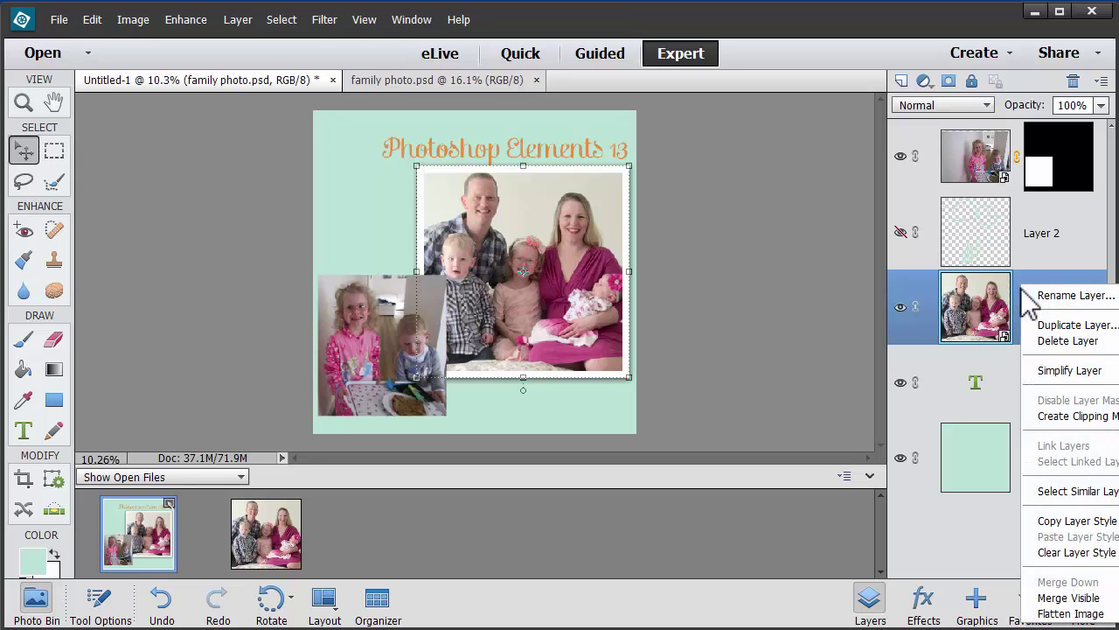
pyautogui.click(1041, 523)
pyautogui.rightClick(1052, 159)
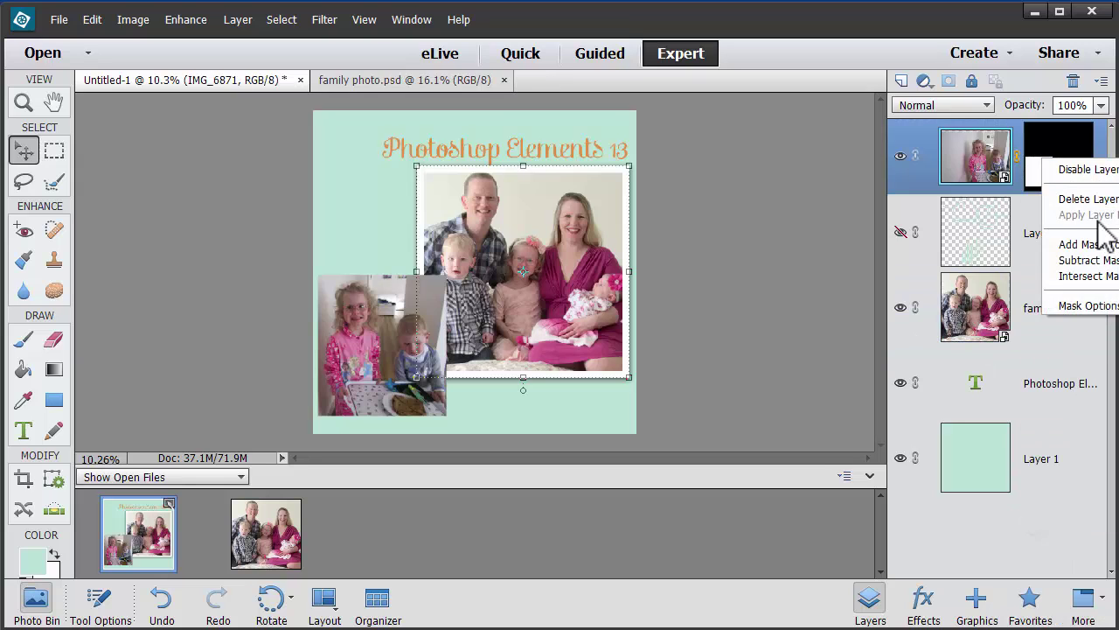
pyautogui.press('Escape')
pyautogui.click(824, 168)
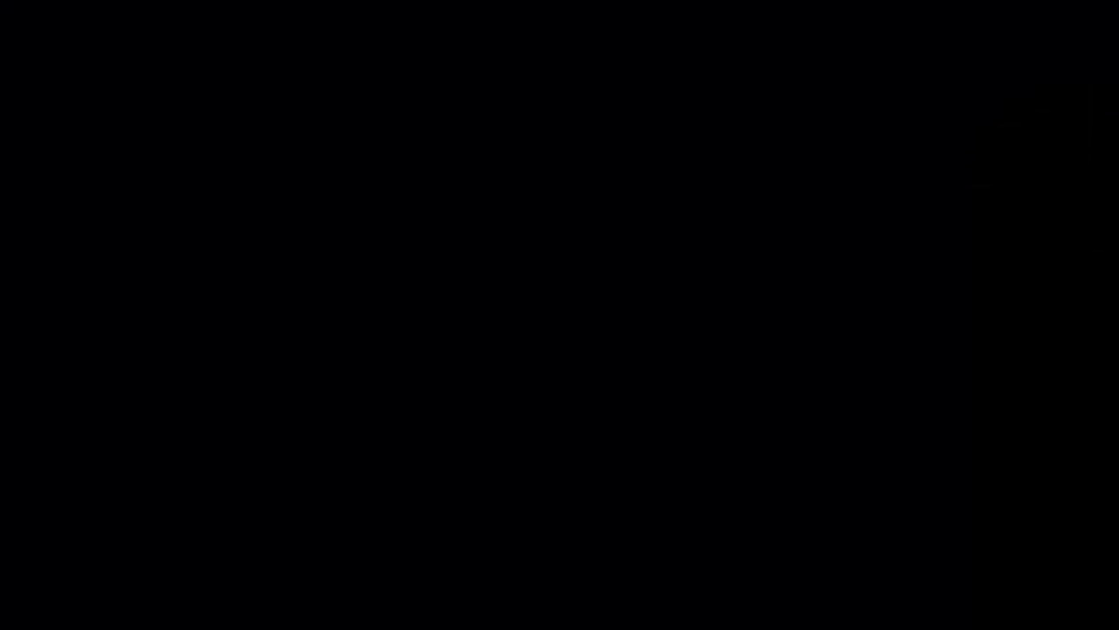
pyautogui.click(599, 52)
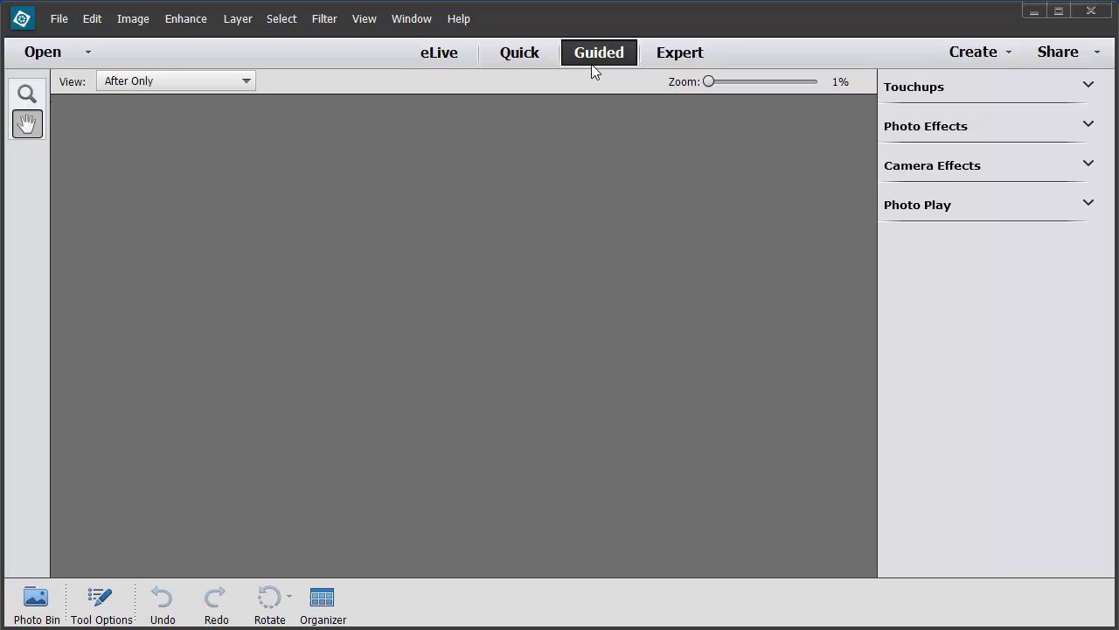
pyautogui.click(88, 56)
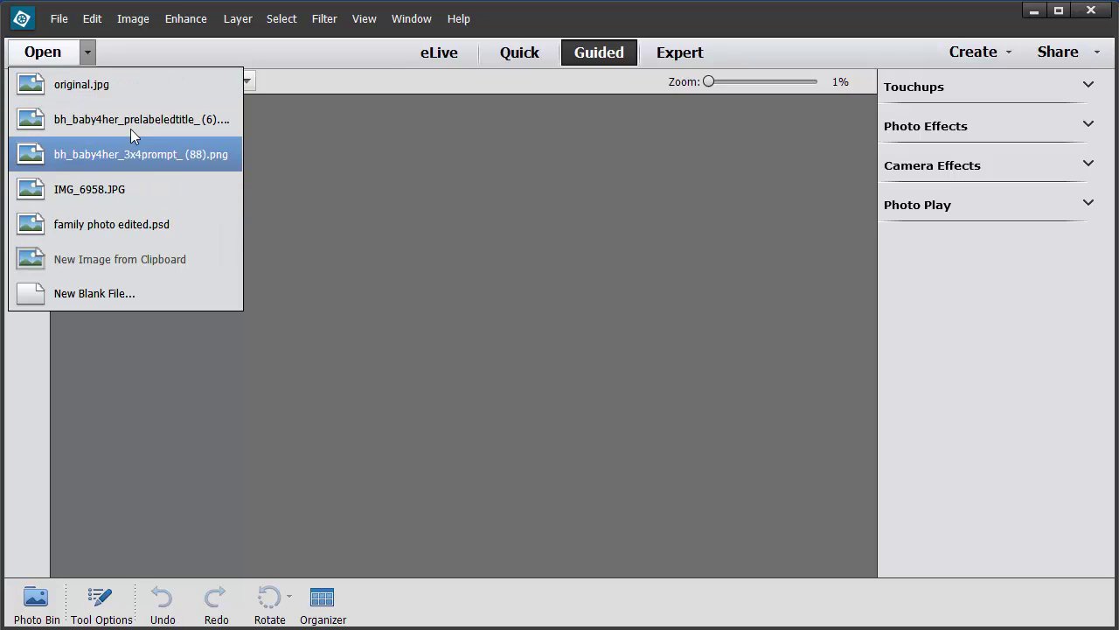
pyautogui.click(127, 52)
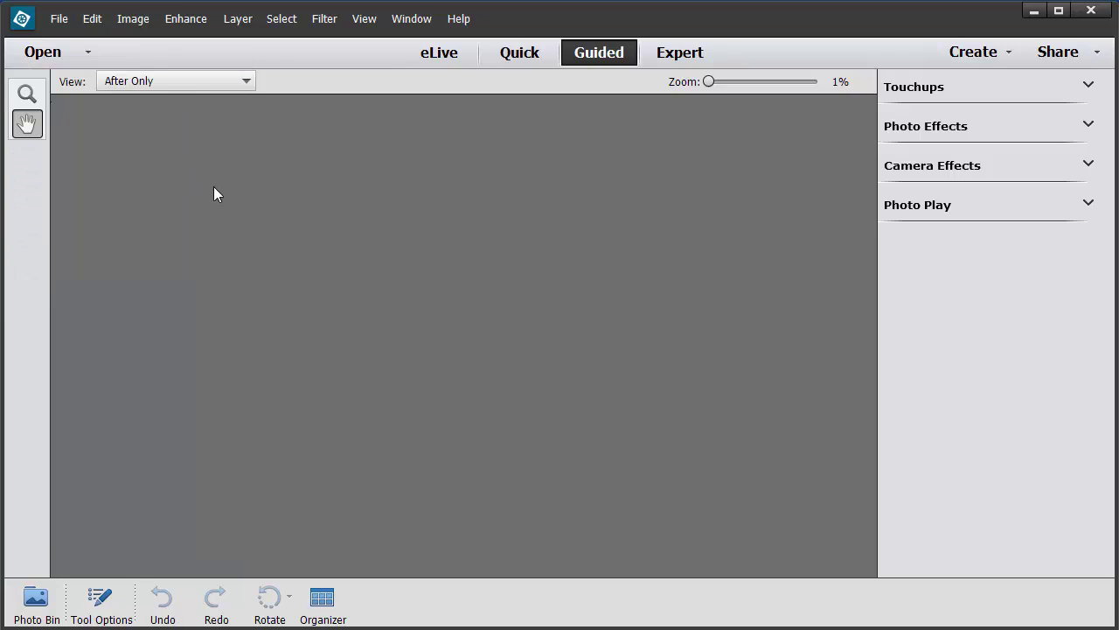